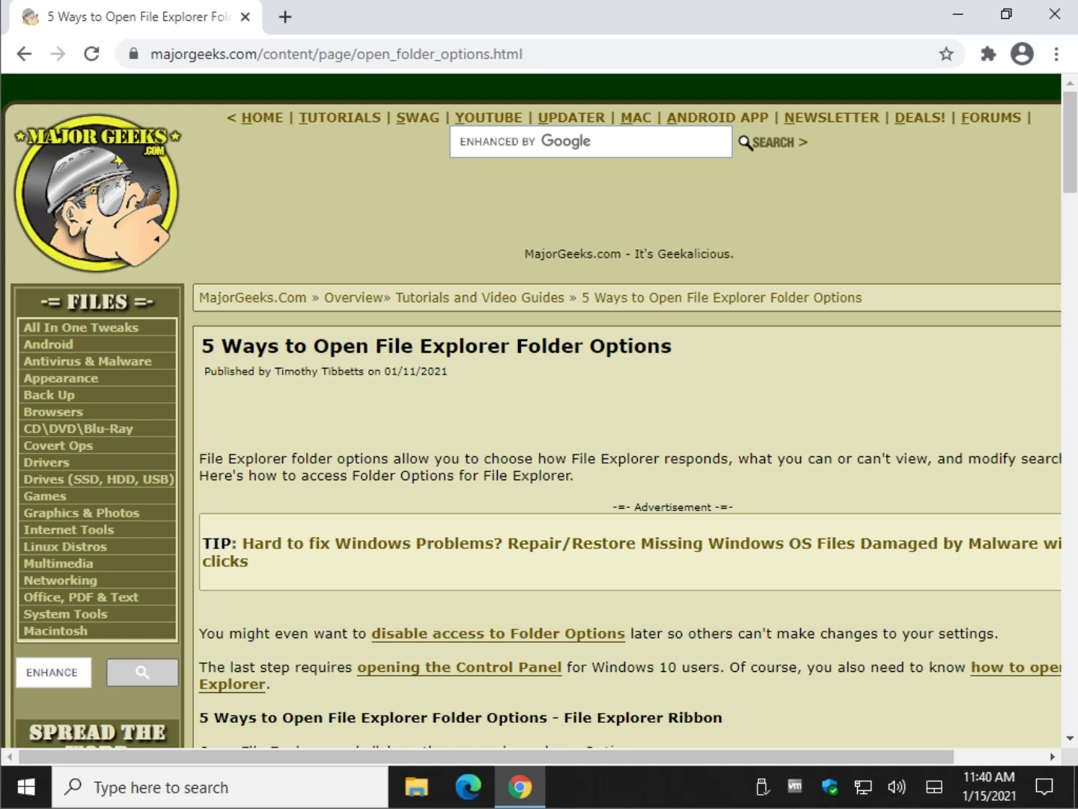
Open File Explorer from the taskbar, nudge its window higher, then close it.
{"action": "left_click", "coordinate": [417, 791]}
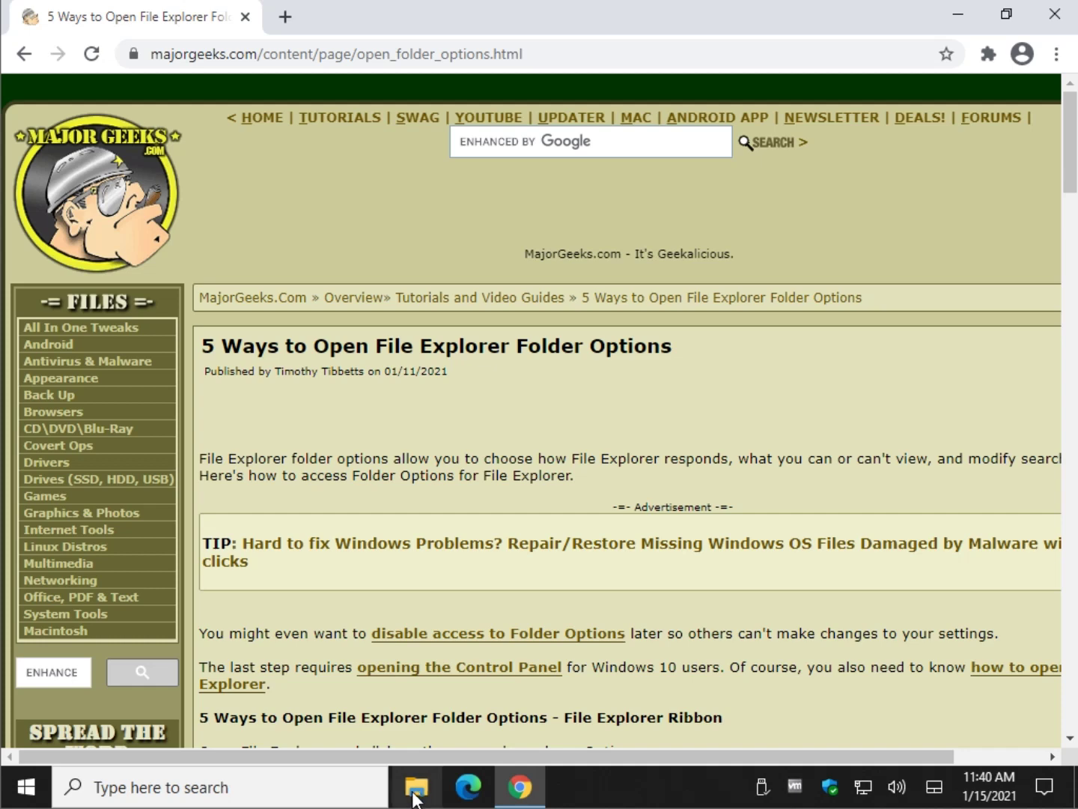
{"action": "left_click", "coordinate": [417, 790]}
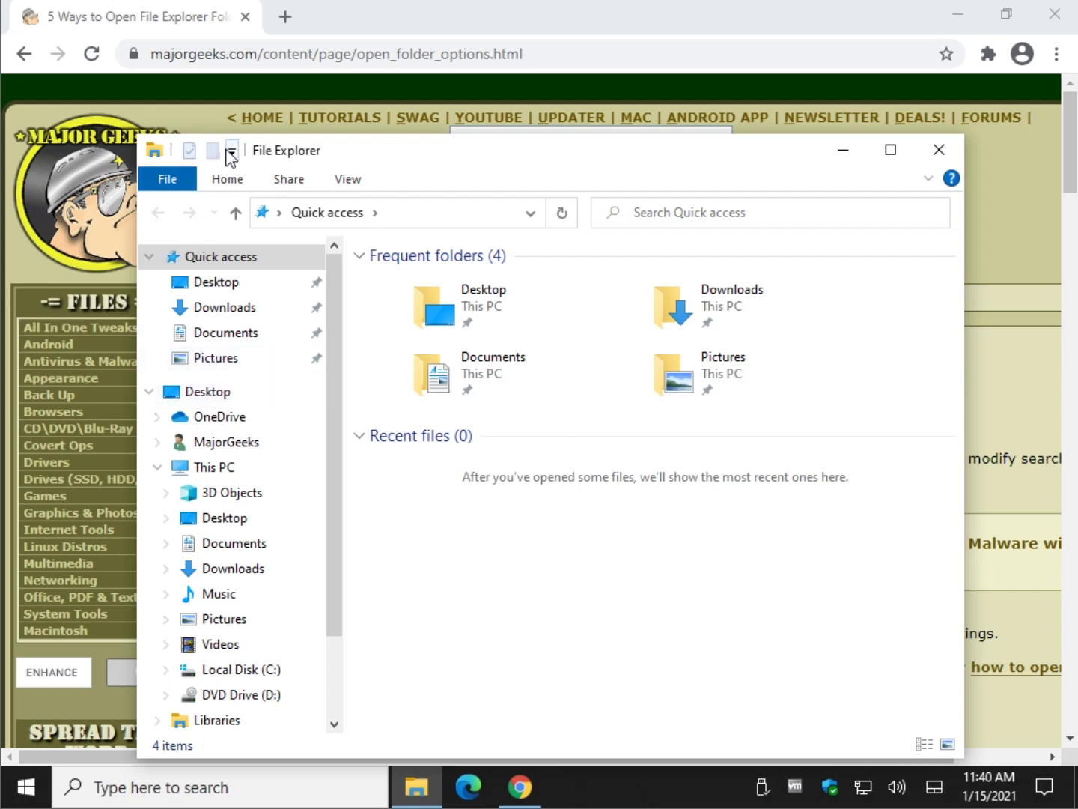
{"action": "left_click_drag", "start_coordinate": [501, 161], "coordinate": [522, 107]}
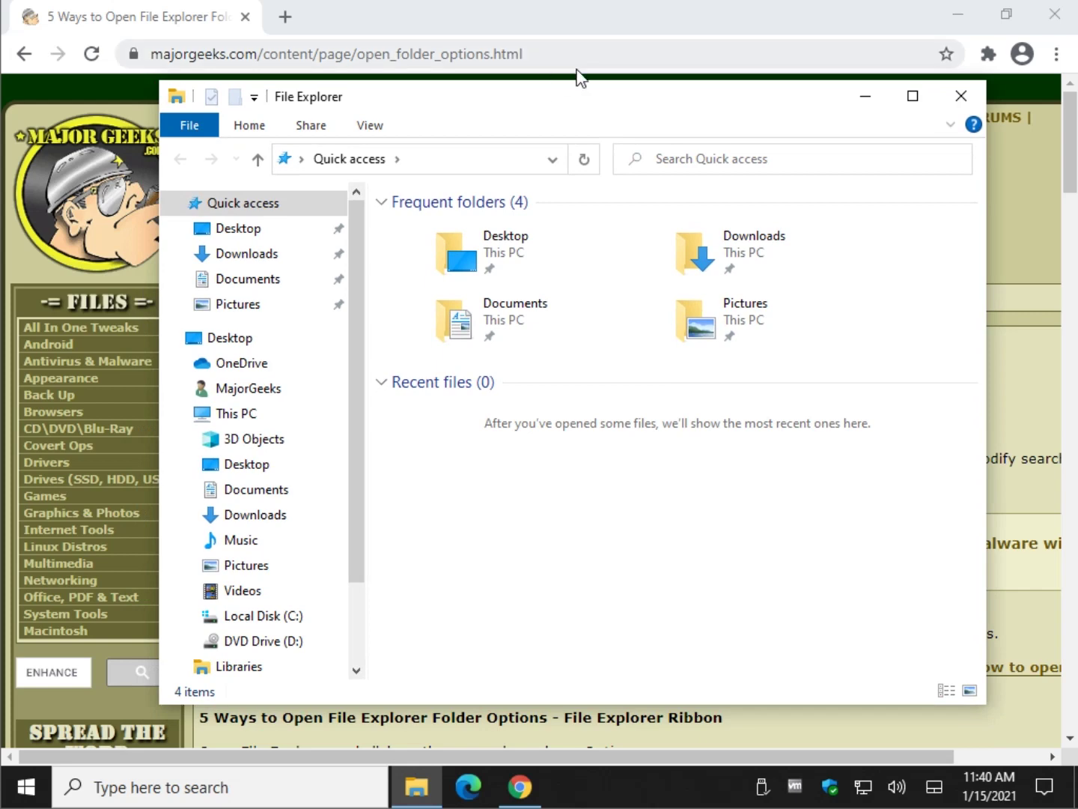
{"action": "left_click", "coordinate": [961, 96]}
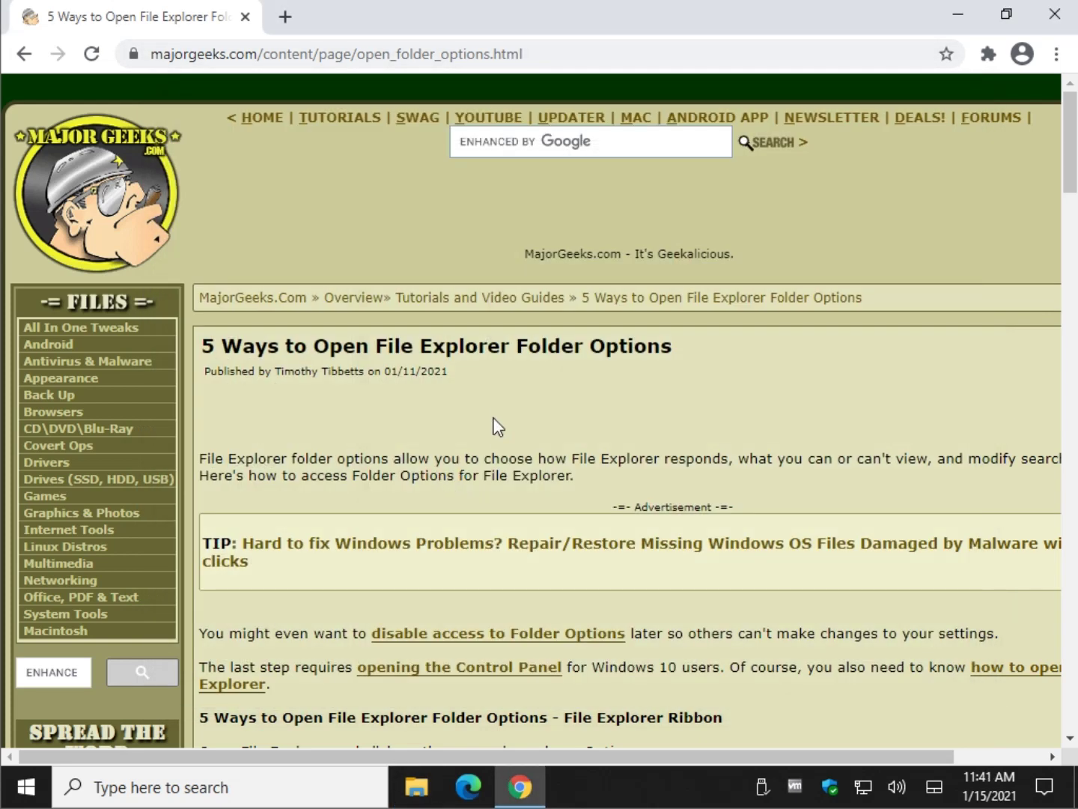
{"action": "scroll", "coordinate": [501, 410], "scroll_direction": "down", "scroll_amount": 2}
{"action": "scroll", "coordinate": [504, 396], "scroll_direction": "down", "scroll_amount": 1}
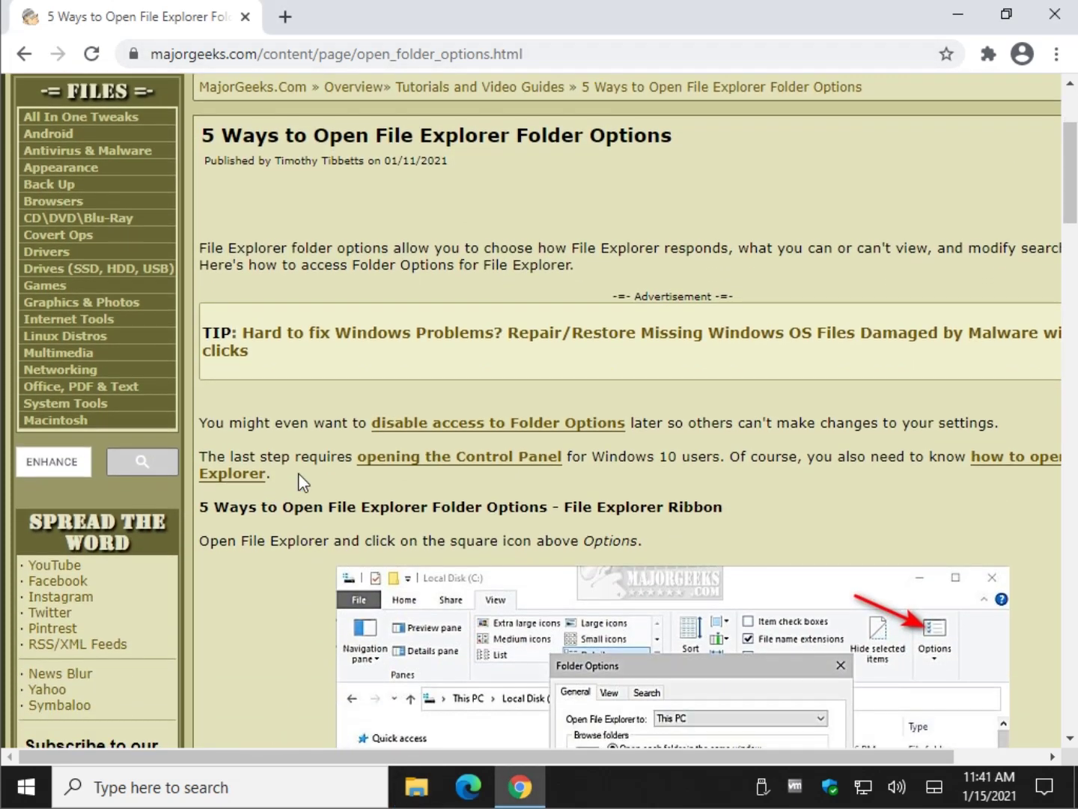
{"action": "left_click_drag", "start_coordinate": [257, 752], "coordinate": [428, 752]}
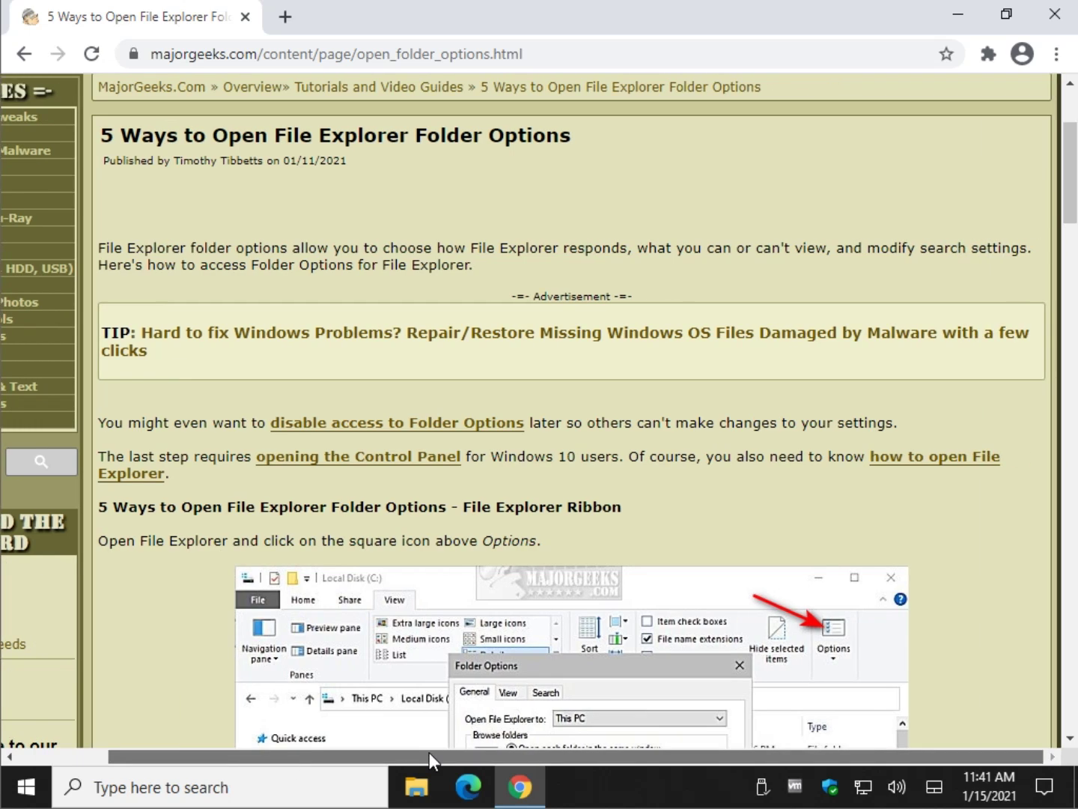
{"action": "scroll", "coordinate": [240, 528], "scroll_direction": "down", "scroll_amount": 1}
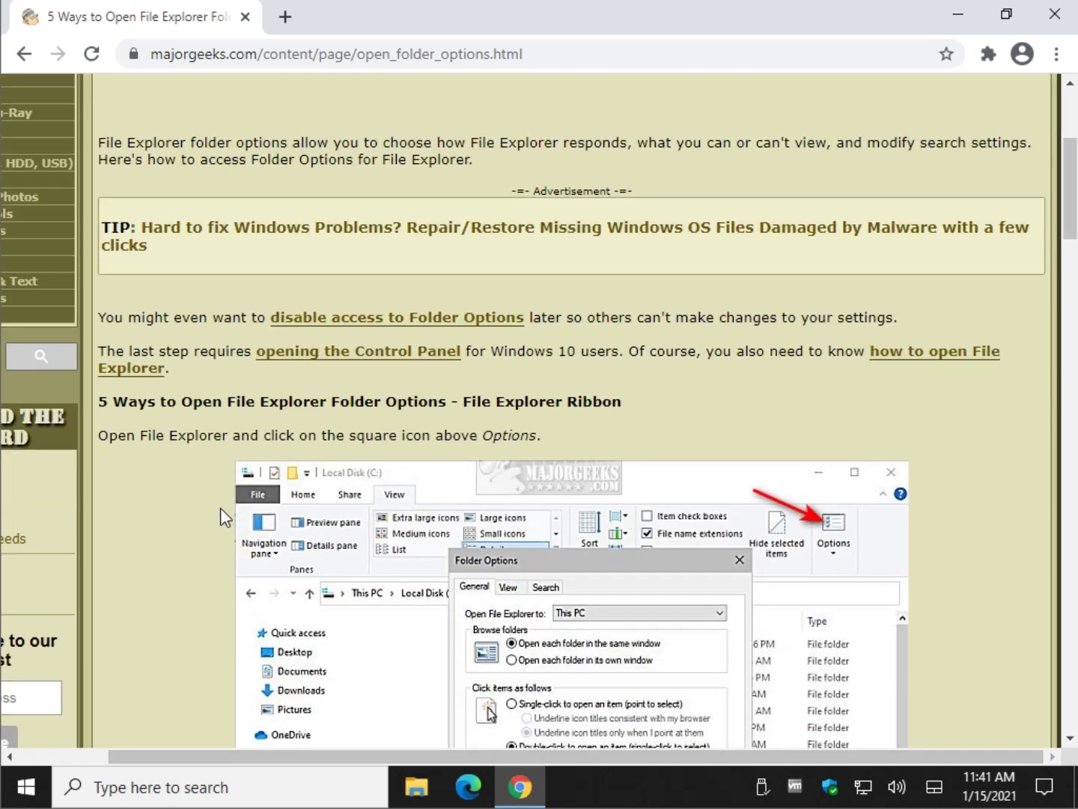
{"action": "scroll", "coordinate": [220, 509], "scroll_direction": "down", "scroll_amount": 1}
{"action": "scroll", "coordinate": [219, 503], "scroll_direction": "down", "scroll_amount": 1}
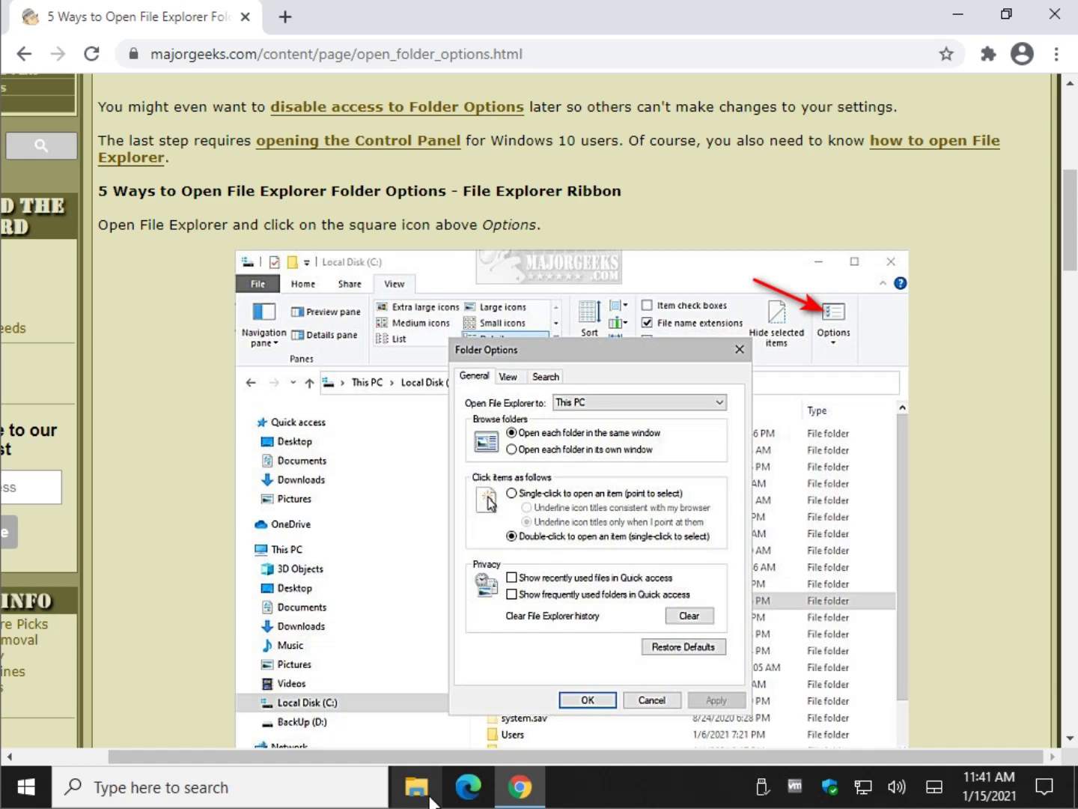
Open Folder Options from File Explorer's View > Options.
{"action": "left_click", "coordinate": [419, 790]}
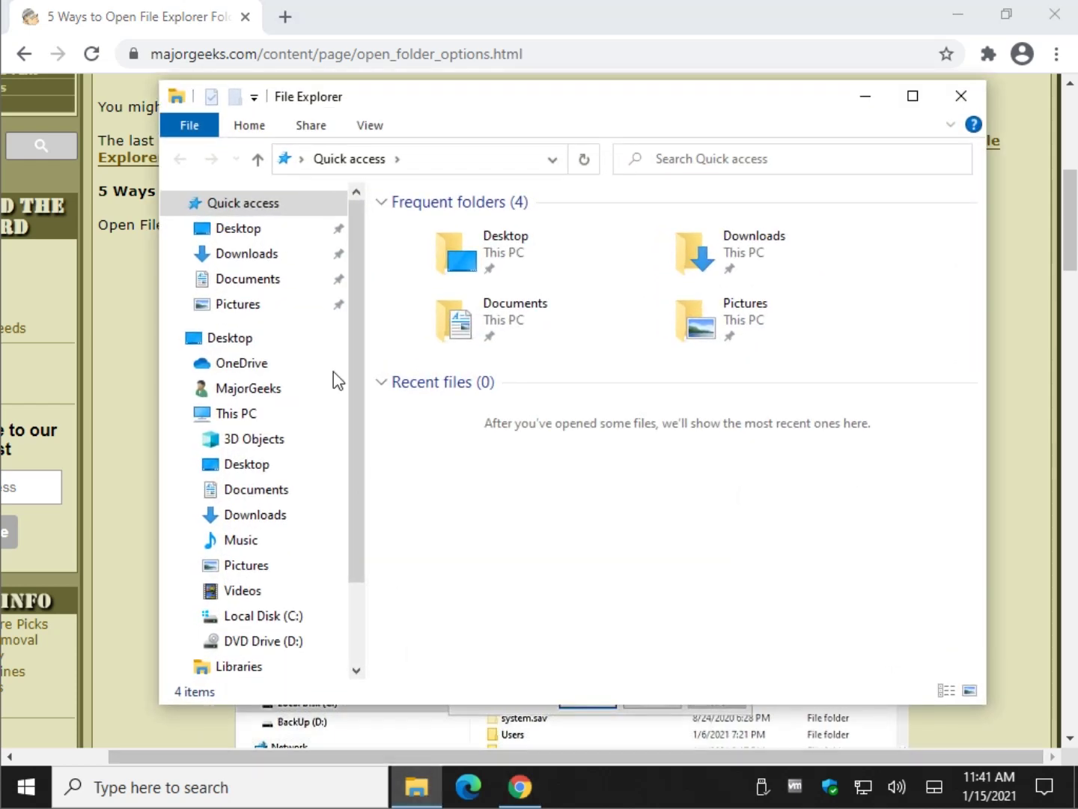
{"action": "left_click", "coordinate": [371, 127]}
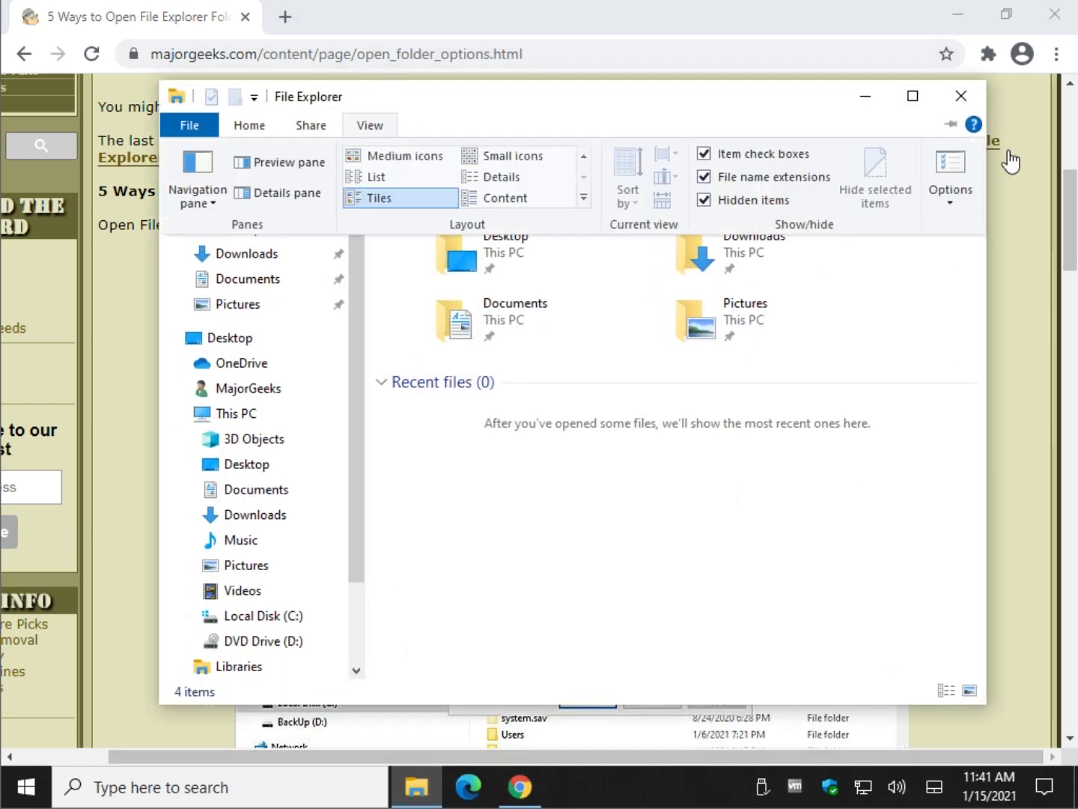
{"action": "left_click", "coordinate": [950, 157]}
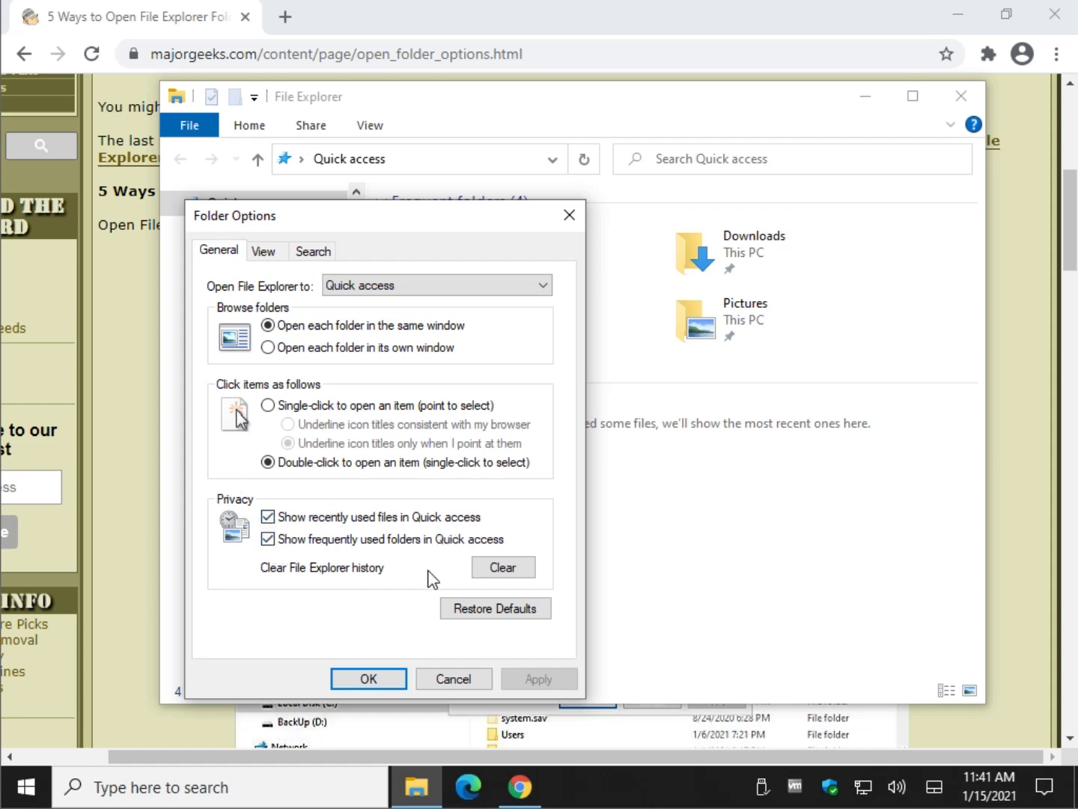
Browse the General, View and Search tabs of Folder Options.
{"action": "left_click", "coordinate": [522, 574]}
{"action": "left_click", "coordinate": [263, 250]}
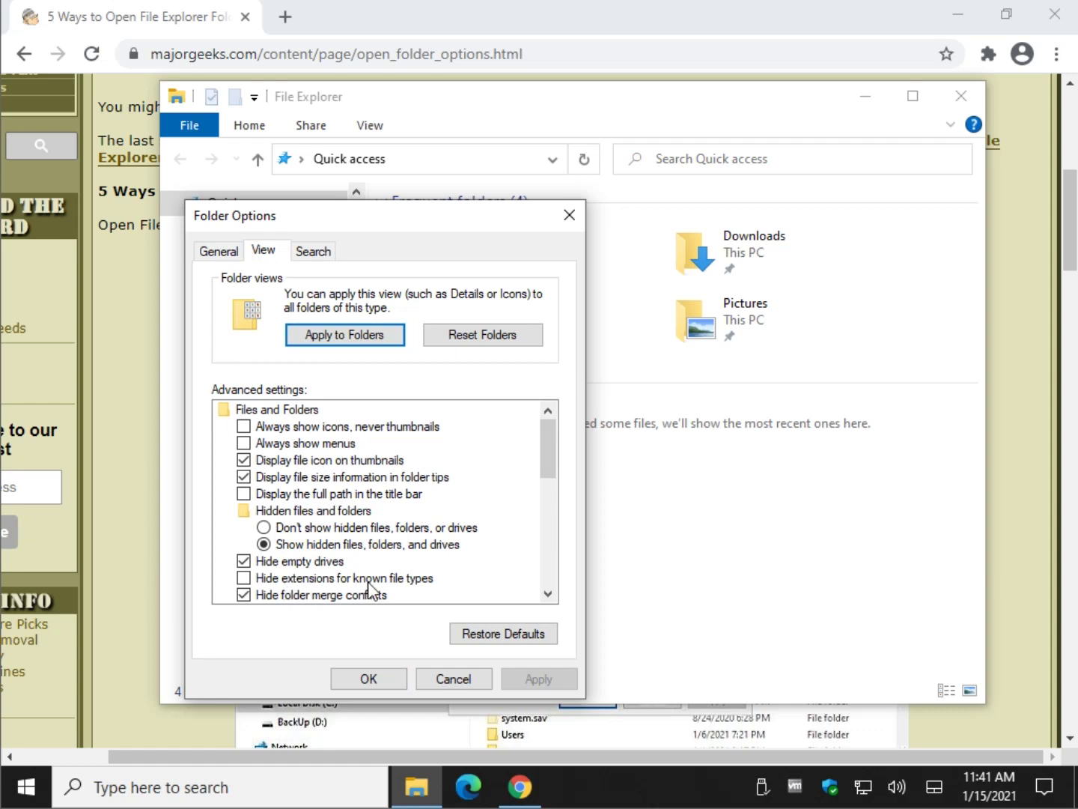
{"action": "left_click_drag", "start_coordinate": [550, 437], "coordinate": [541, 560]}
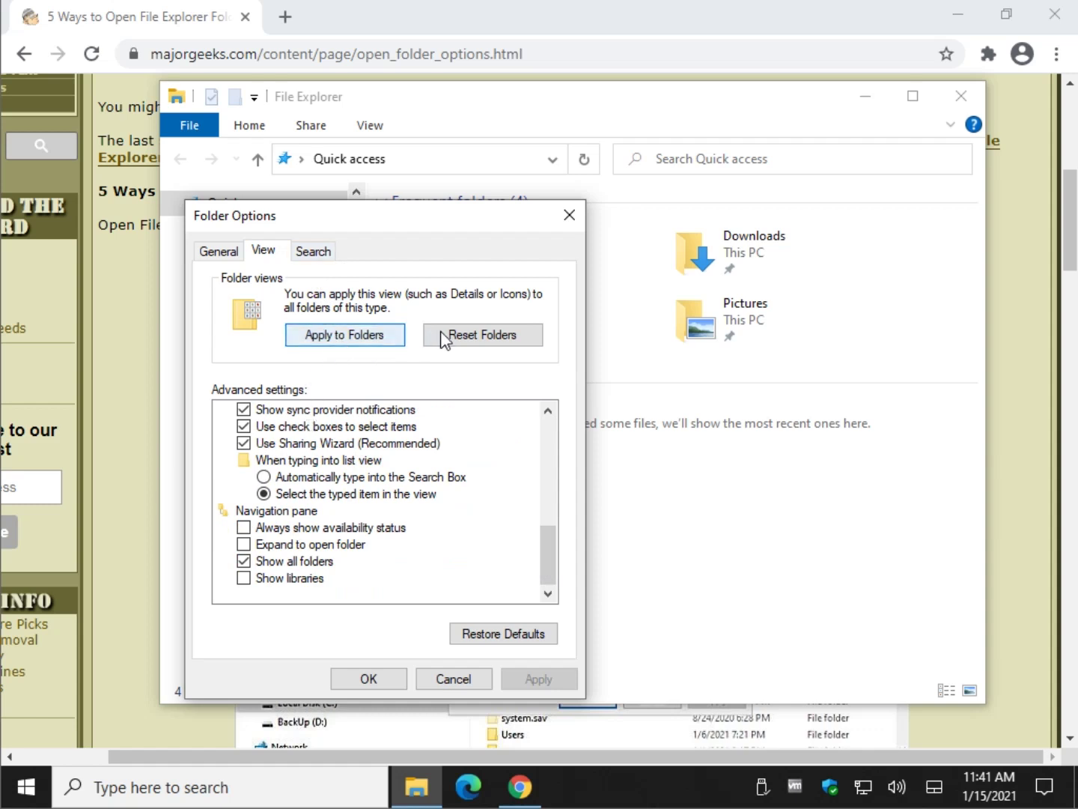
{"action": "left_click", "coordinate": [316, 255]}
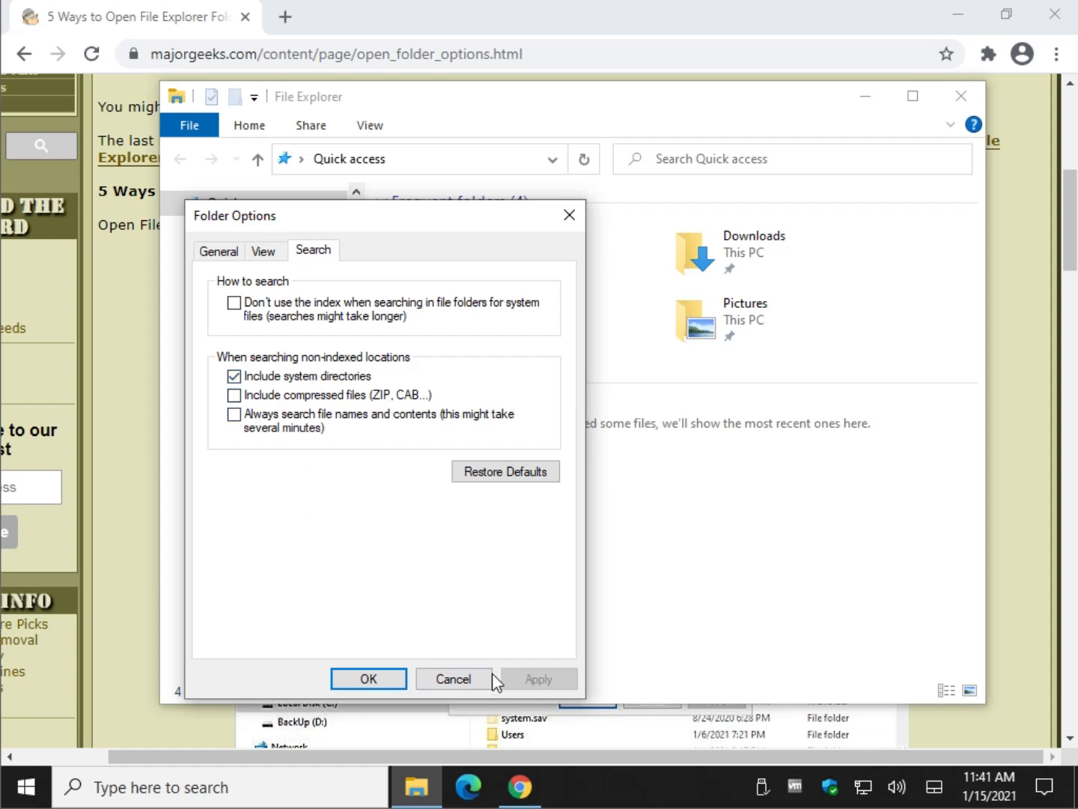
Reopen Folder Options via File > Change folder and search options, close it, and return to Chrome.
{"action": "left_click", "coordinate": [362, 682]}
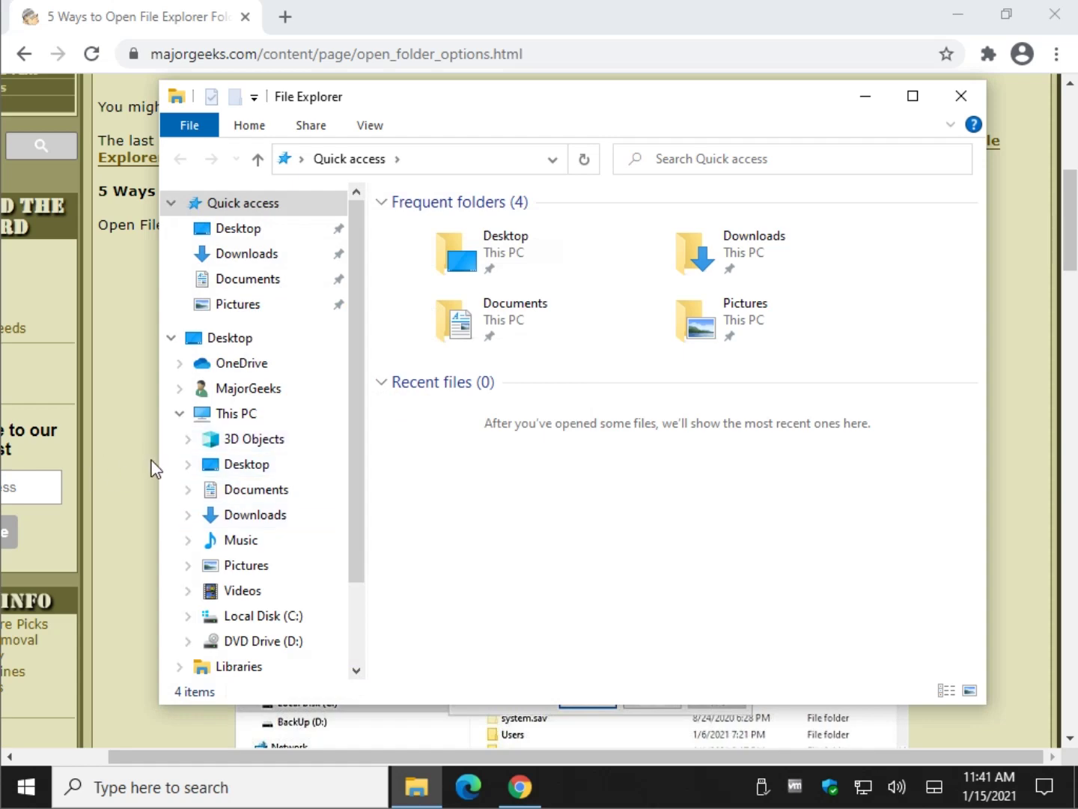
{"action": "left_click", "coordinate": [192, 126]}
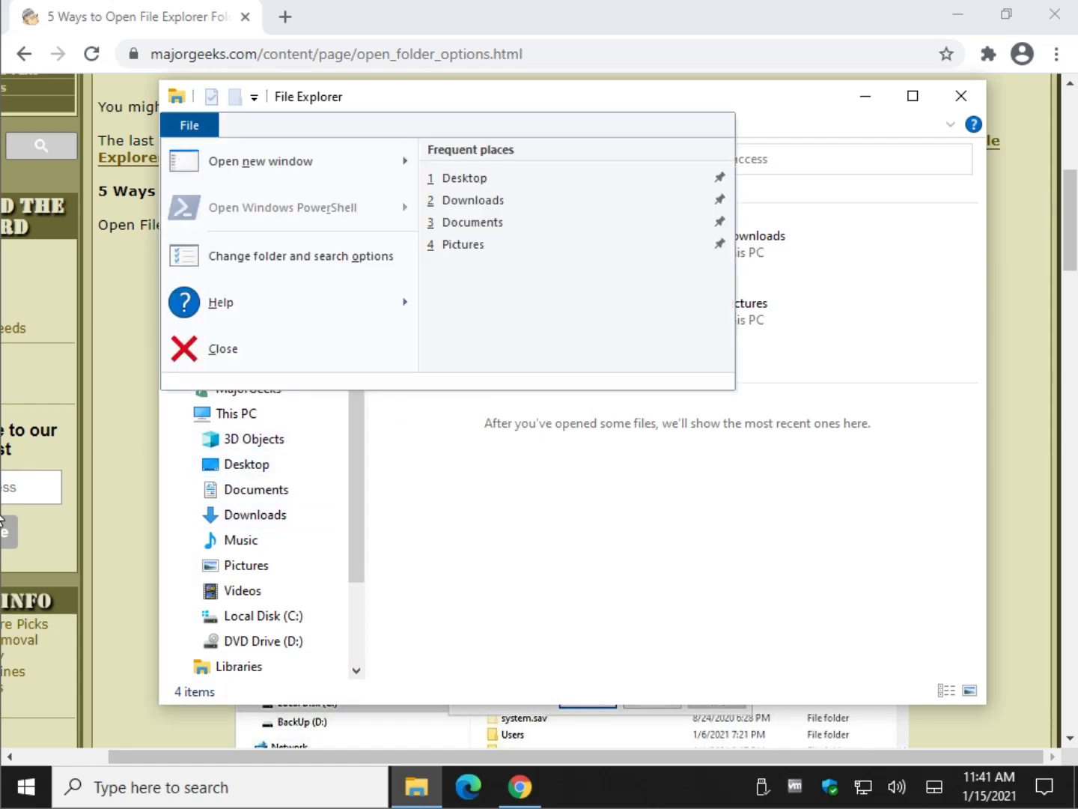
{"action": "left_click", "coordinate": [306, 263]}
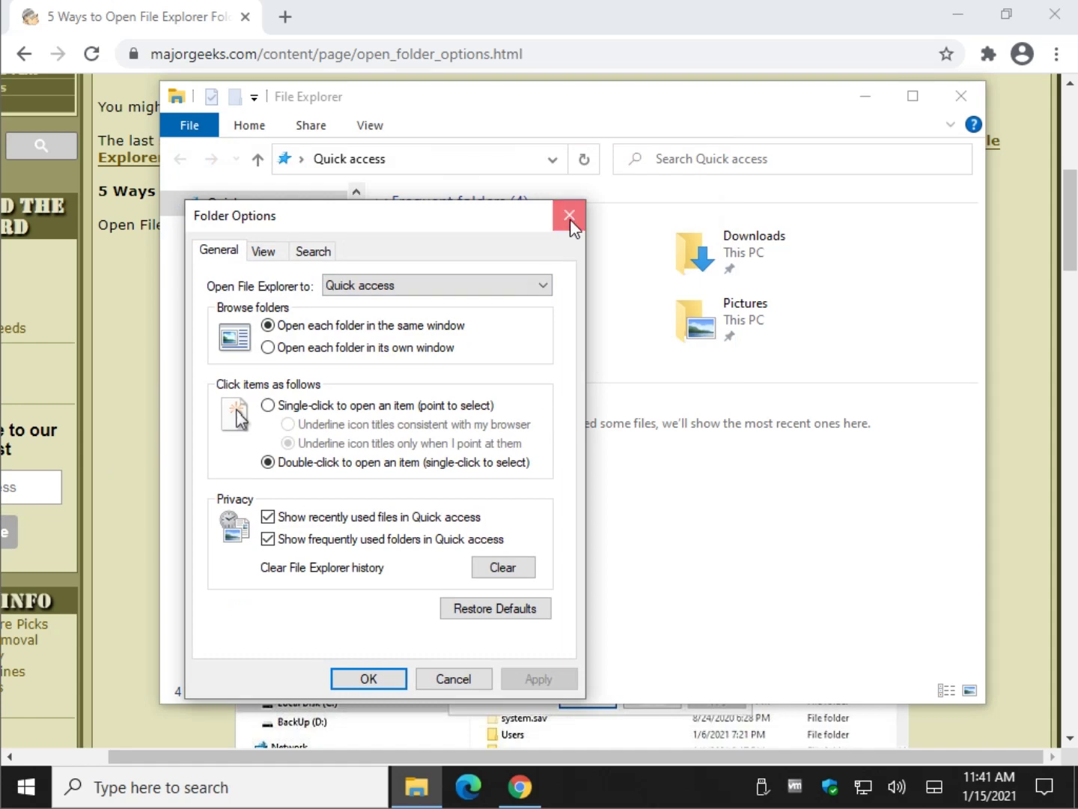
{"action": "left_click", "coordinate": [569, 219]}
{"action": "left_click", "coordinate": [144, 436]}
{"action": "scroll", "coordinate": [140, 436], "scroll_direction": "down", "scroll_amount": 1}
{"action": "scroll", "coordinate": [195, 400], "scroll_direction": "down", "scroll_amount": 3}
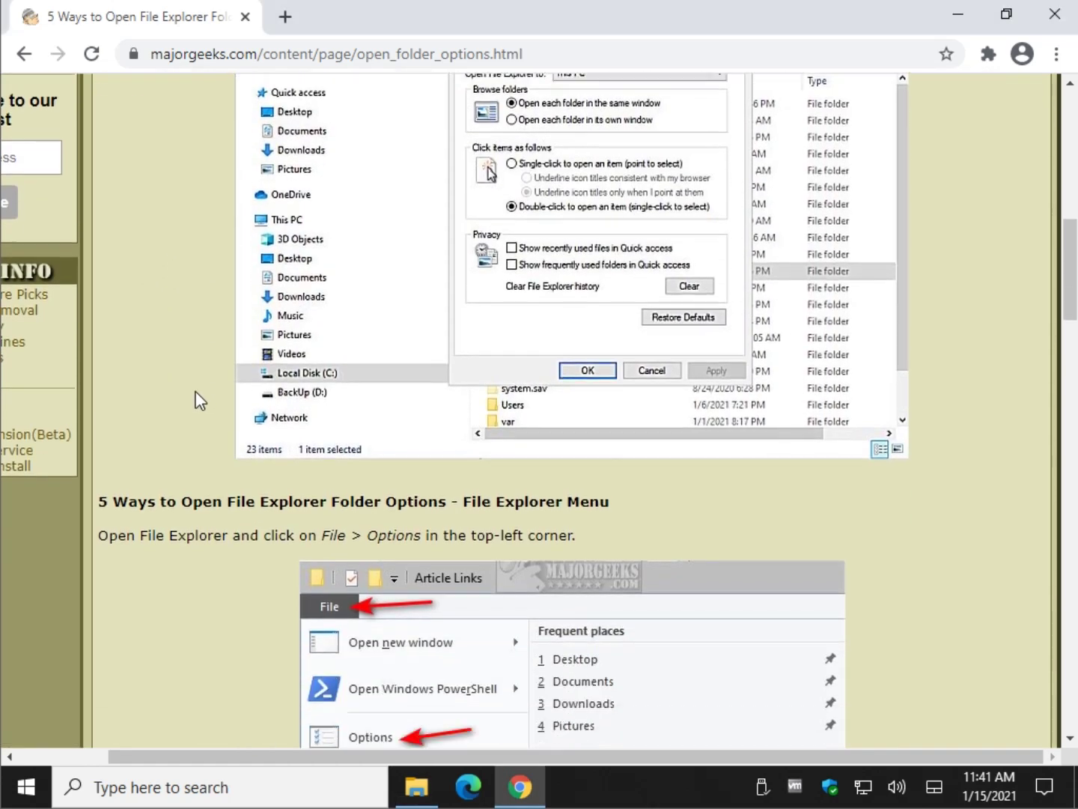
{"action": "scroll", "coordinate": [170, 339], "scroll_direction": "down", "scroll_amount": 2}
{"action": "scroll", "coordinate": [170, 339], "scroll_direction": "down", "scroll_amount": 2}
{"action": "scroll", "coordinate": [172, 341], "scroll_direction": "down", "scroll_amount": 1}
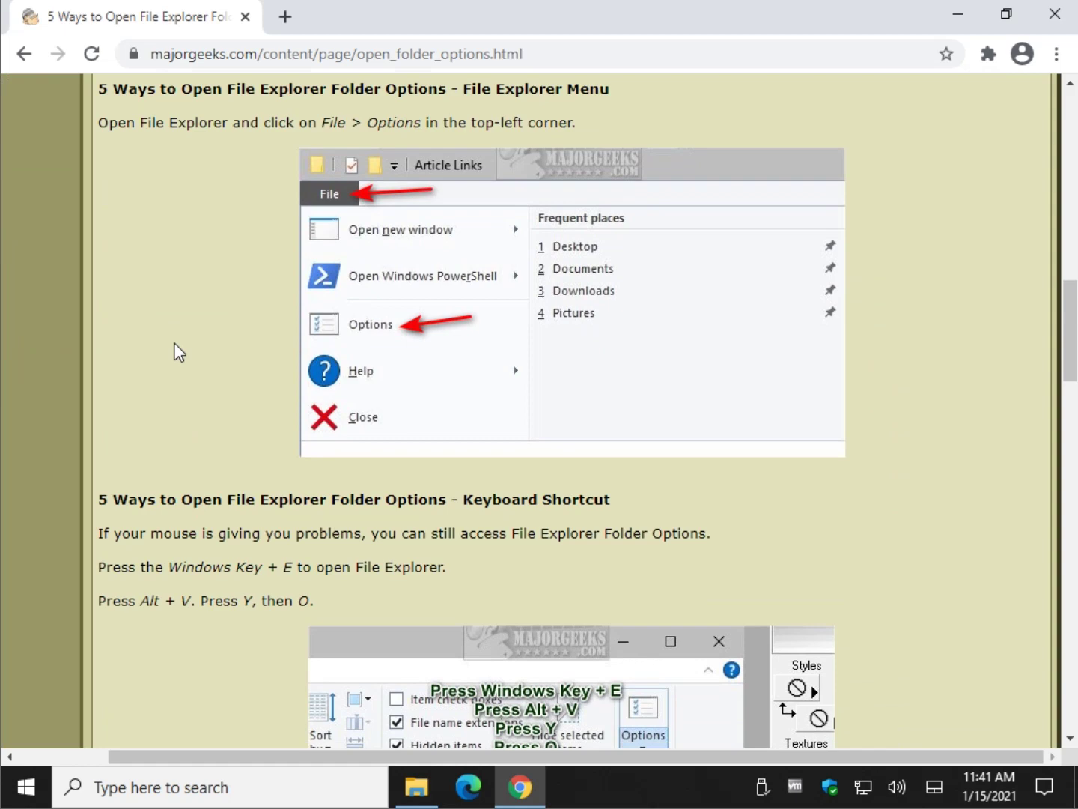
{"action": "scroll", "coordinate": [174, 342], "scroll_direction": "down", "scroll_amount": 1}
{"action": "scroll", "coordinate": [173, 342], "scroll_direction": "down", "scroll_amount": 1}
{"action": "scroll", "coordinate": [167, 348], "scroll_direction": "down", "scroll_amount": 1}
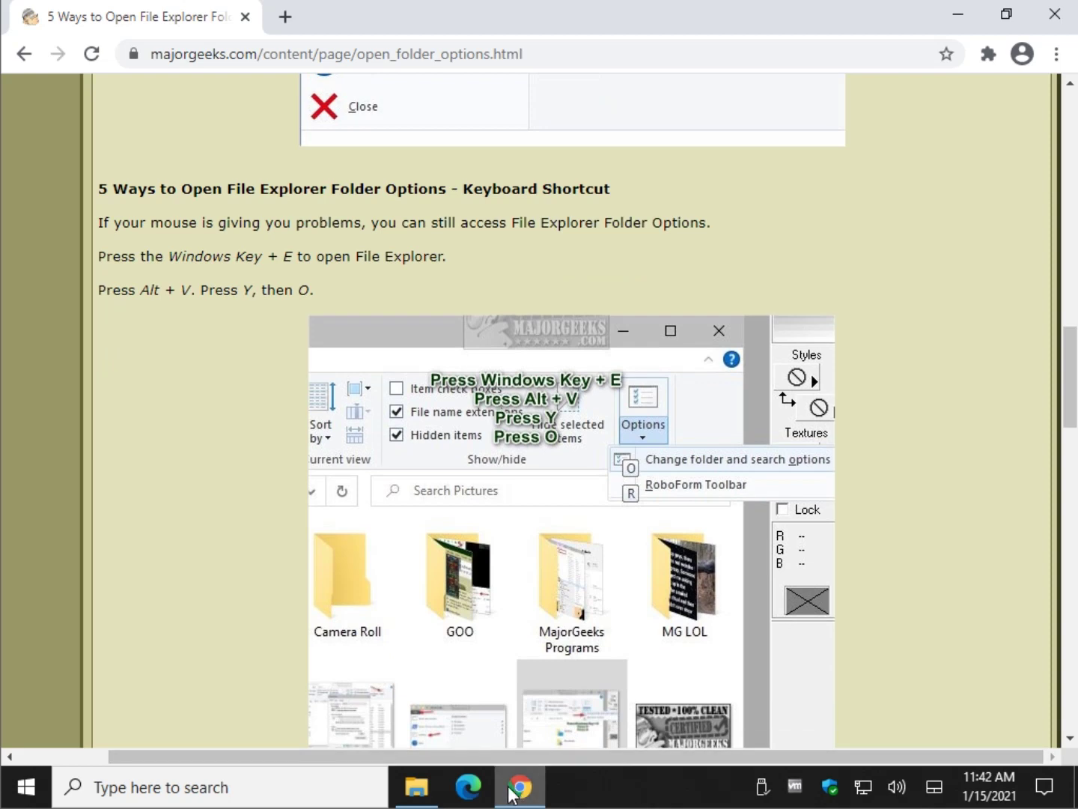
Open Folder Options with the Alt+V, Y, O keyboard shortcut, then close it.
{"action": "left_click", "coordinate": [416, 786]}
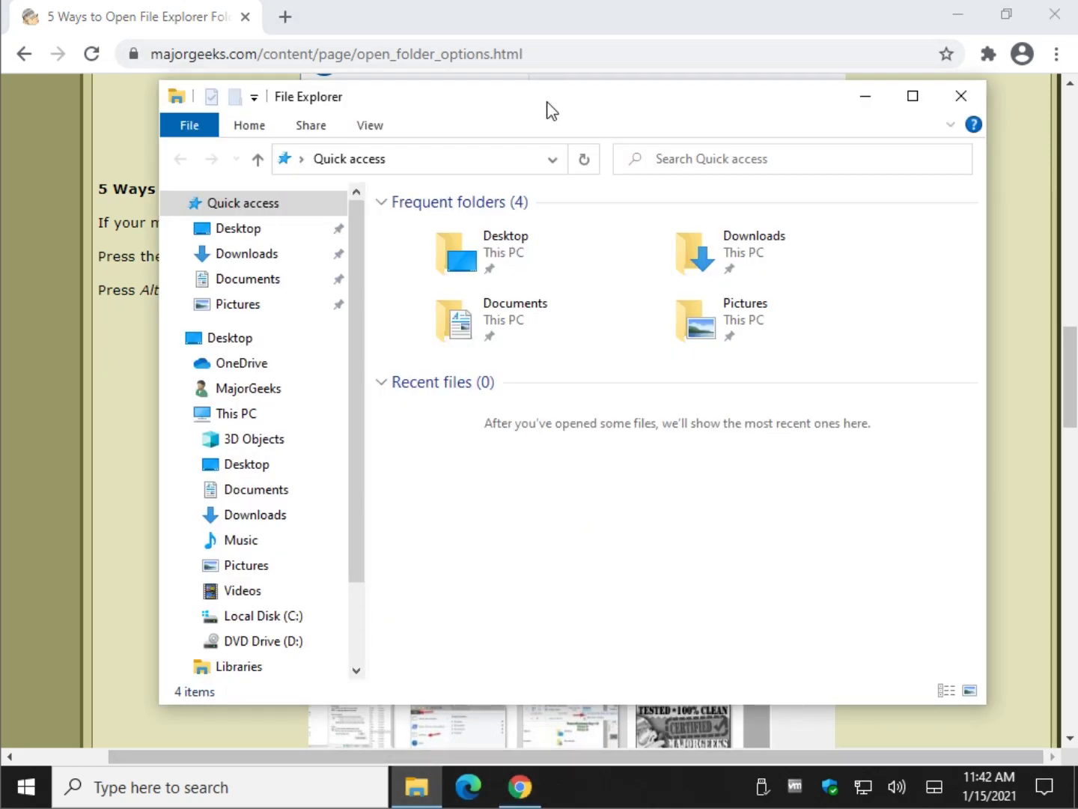
{"action": "left_click_drag", "start_coordinate": [550, 96], "coordinate": [539, 320]}
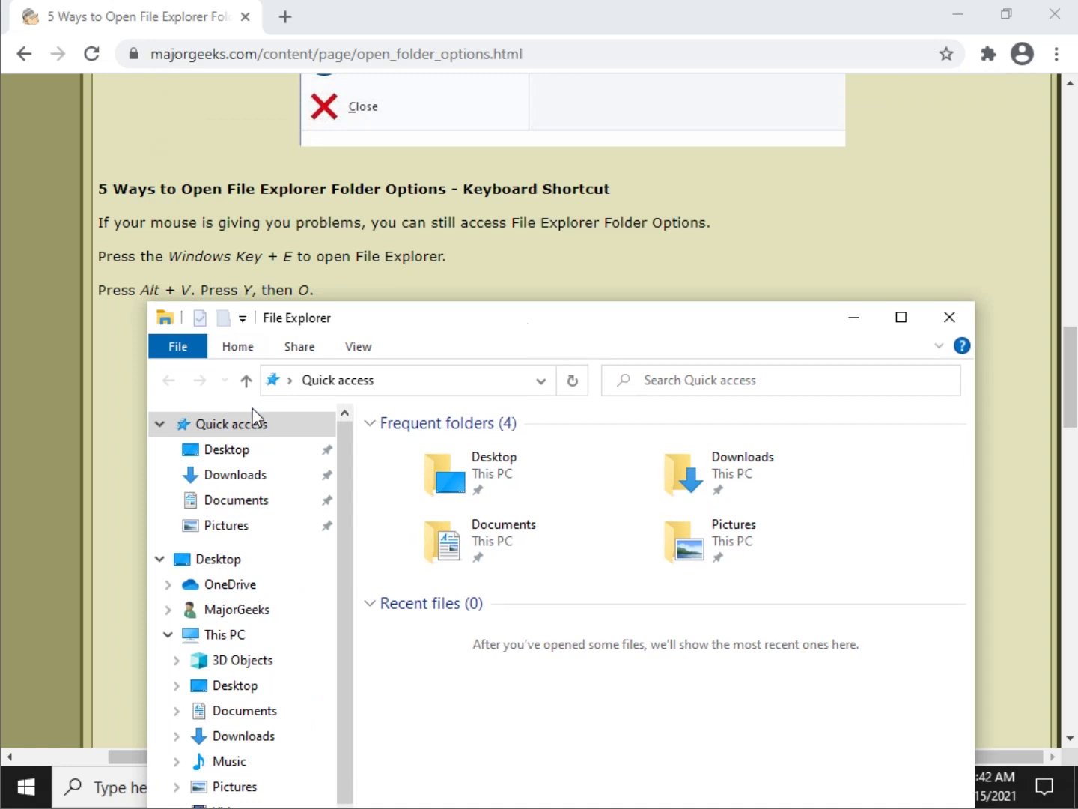
{"action": "key", "text": "alt+v"}
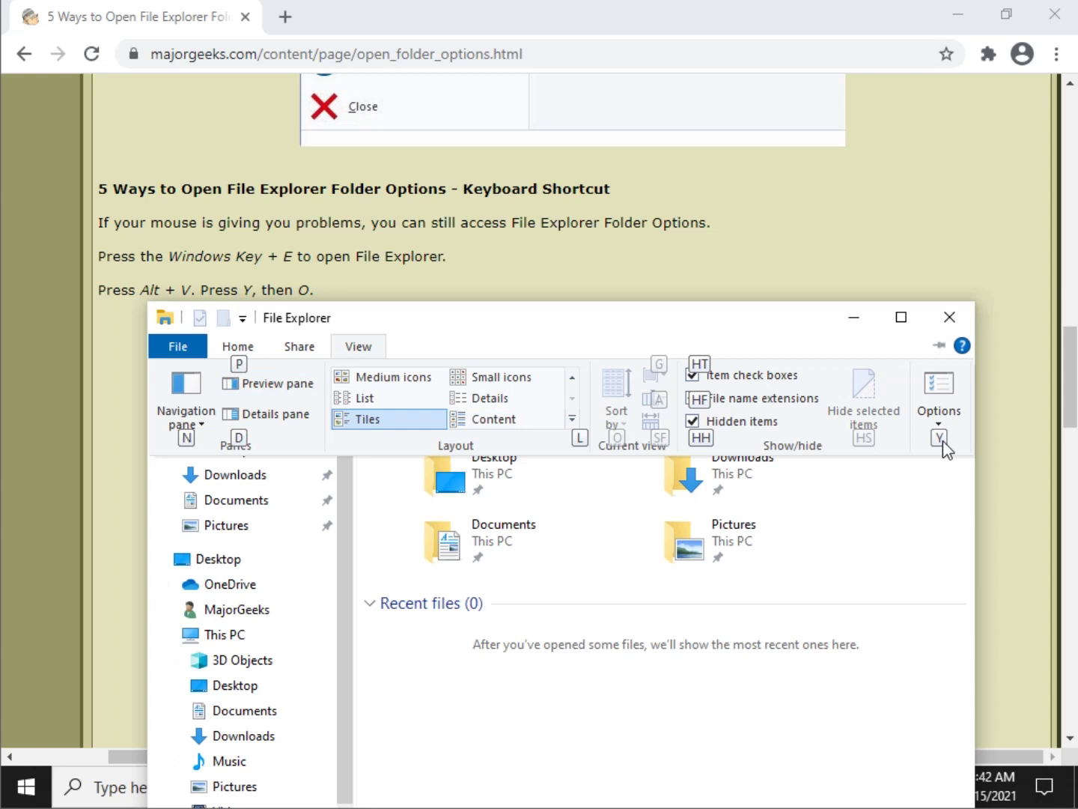
{"action": "key", "text": "y"}
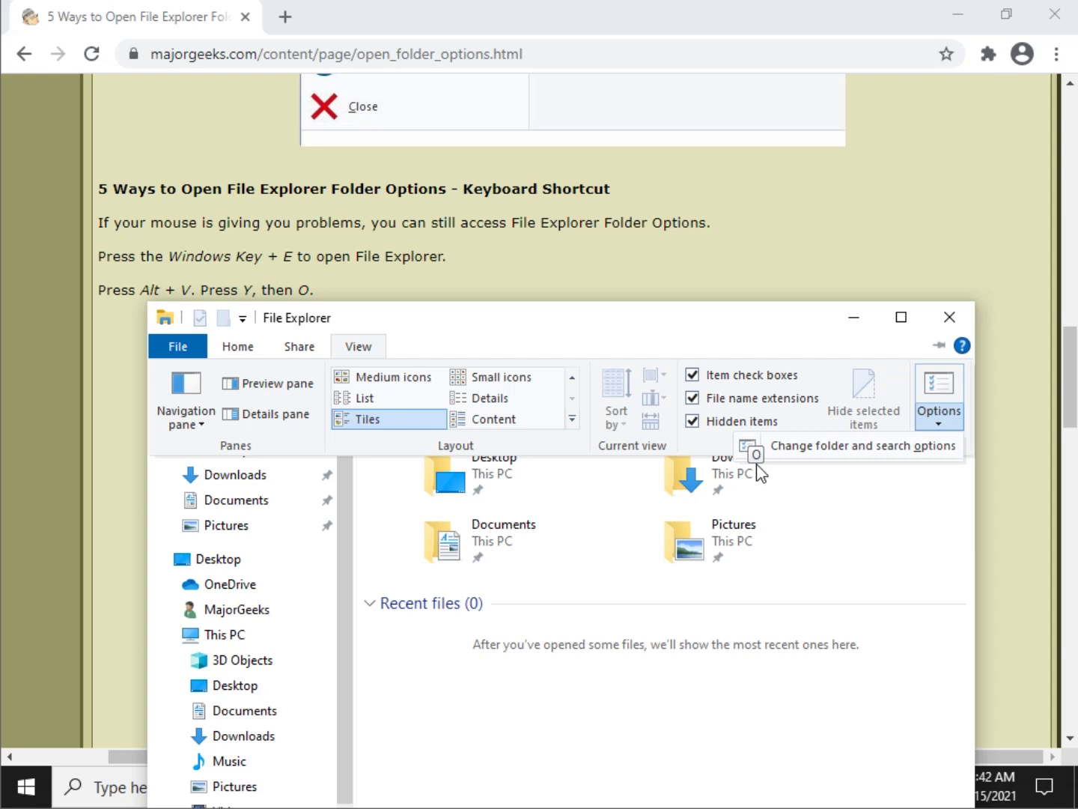
{"action": "key", "text": "o"}
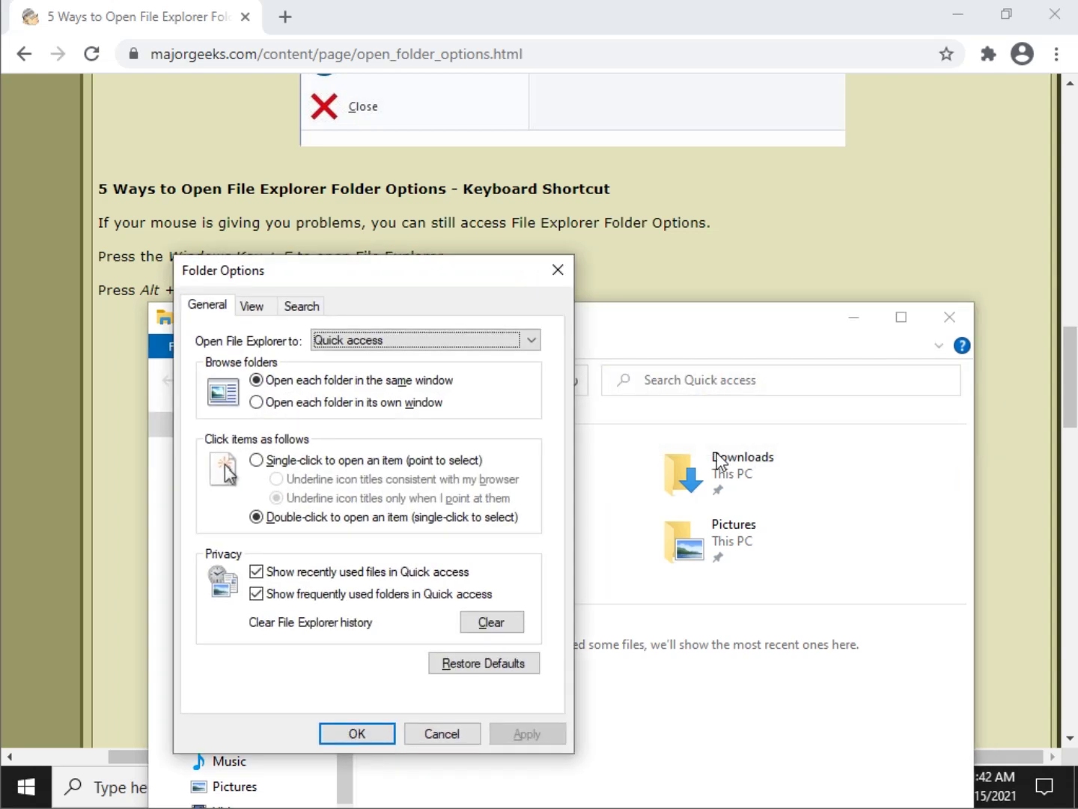
{"action": "left_click", "coordinate": [558, 272]}
Show the View key tips again with Alt+V, then close File Explorer.
{"action": "left_click_drag", "start_coordinate": [483, 334], "coordinate": [524, 242]}
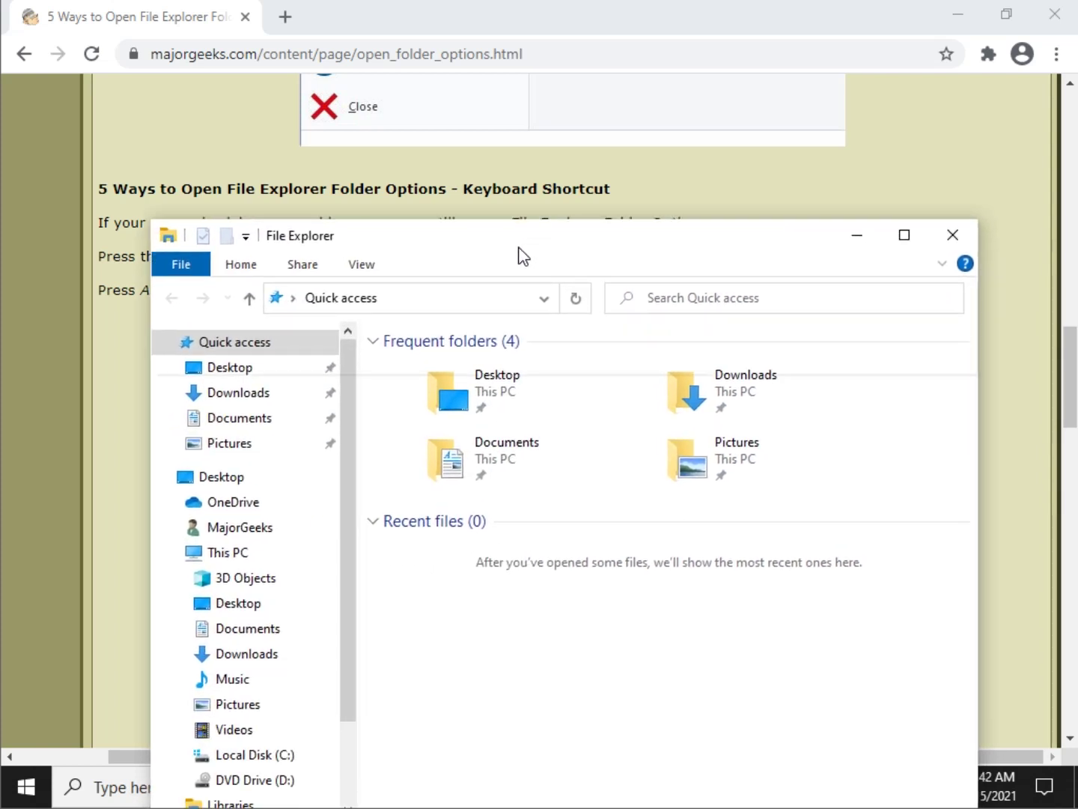
{"action": "key", "text": "alt+v"}
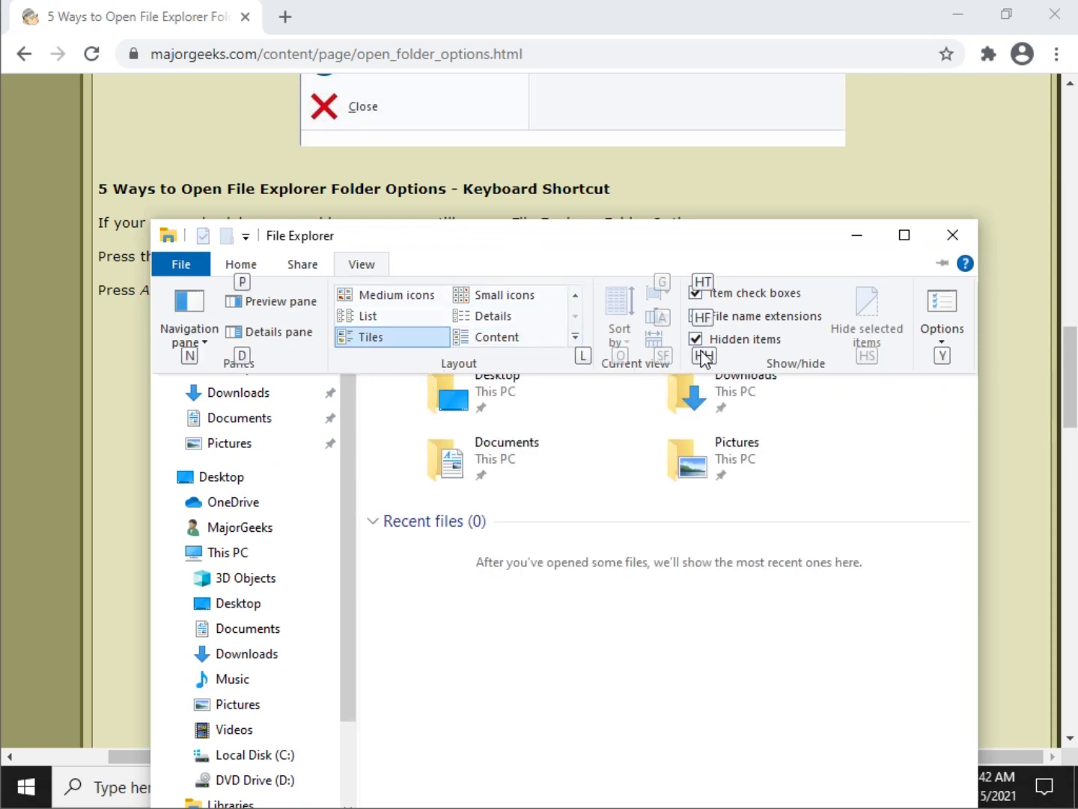
{"action": "left_click", "coordinate": [958, 240]}
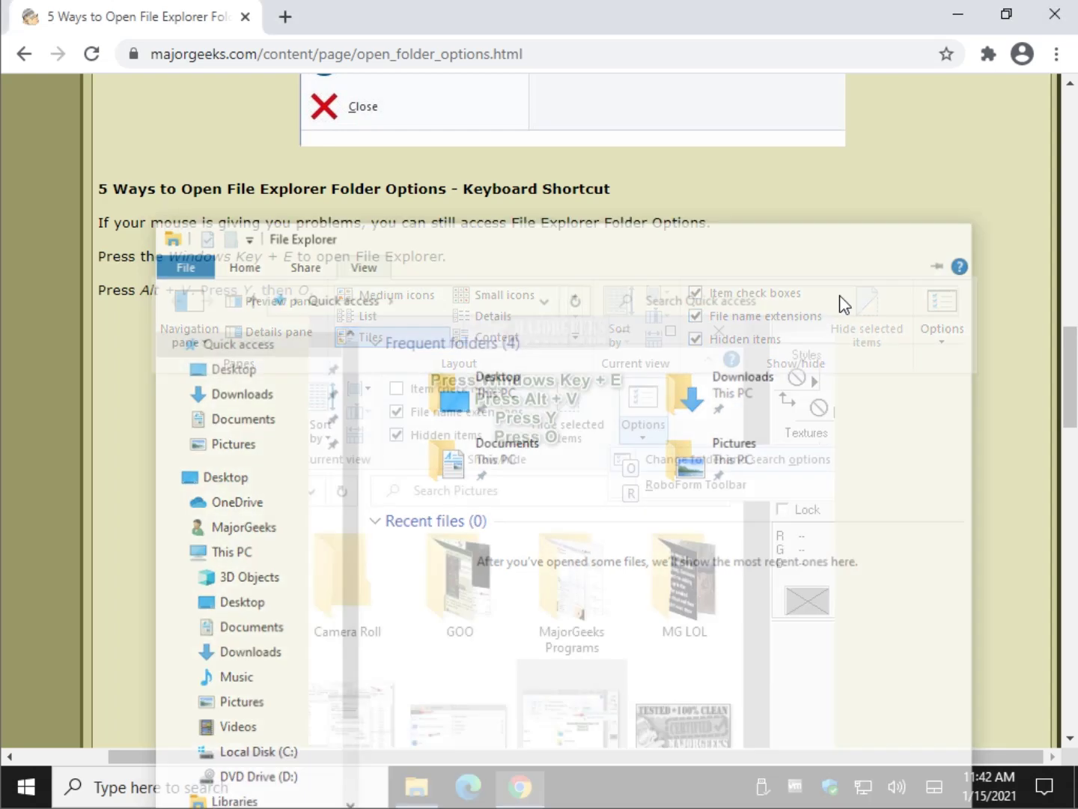
{"action": "scroll", "coordinate": [244, 357], "scroll_direction": "down", "scroll_amount": 3}
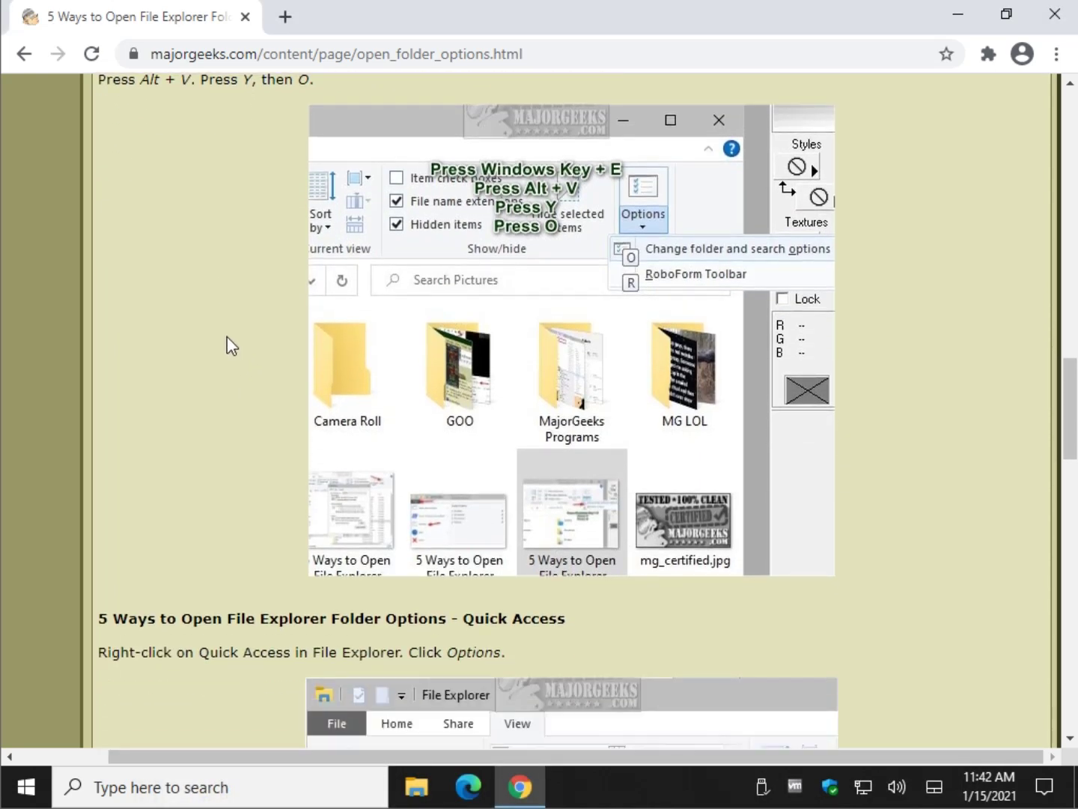
{"action": "scroll", "coordinate": [202, 307], "scroll_direction": "up", "scroll_amount": 4}
{"action": "scroll", "coordinate": [219, 301], "scroll_direction": "down", "scroll_amount": 7}
{"action": "scroll", "coordinate": [228, 299], "scroll_direction": "down", "scroll_amount": 1}
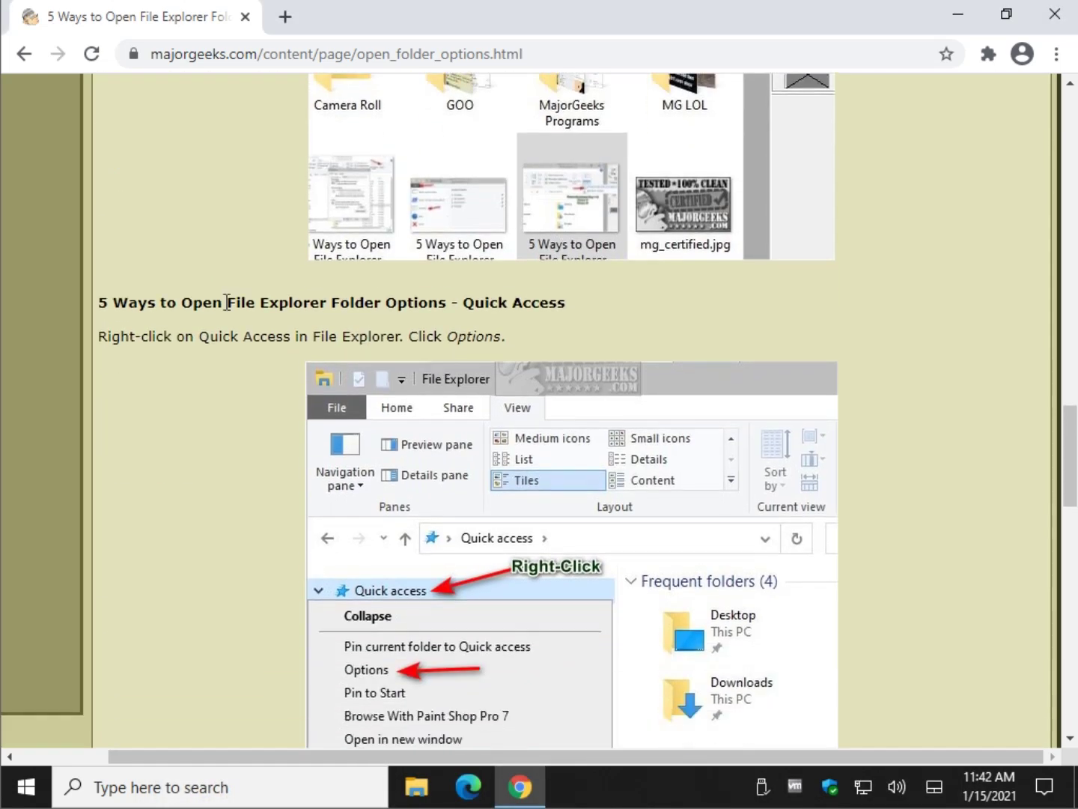
{"action": "scroll", "coordinate": [217, 302], "scroll_direction": "down", "scroll_amount": 1}
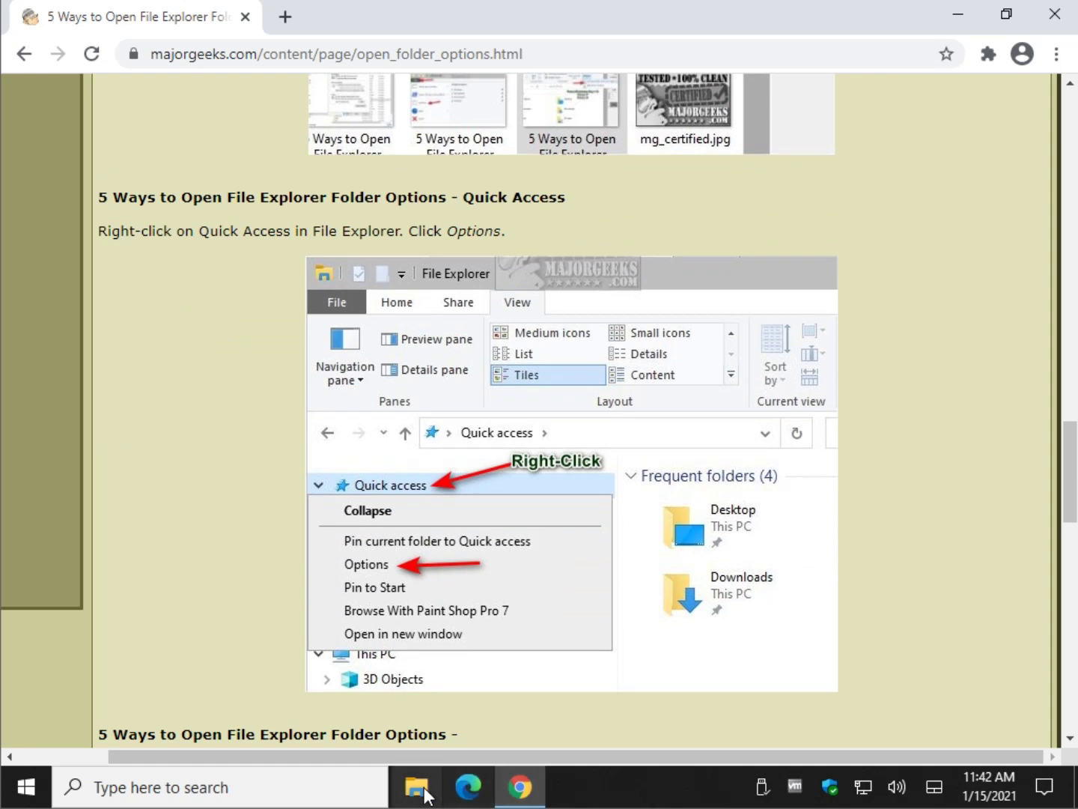
{"action": "left_click", "coordinate": [417, 786]}
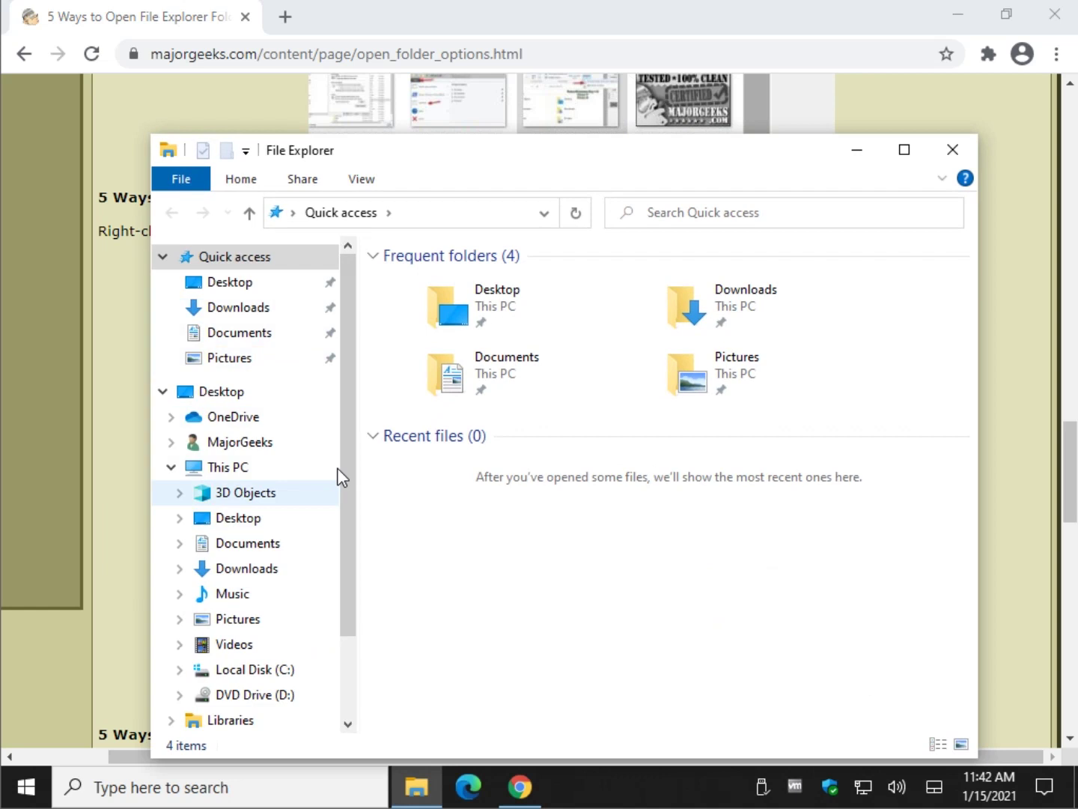
{"action": "left_click_drag", "start_coordinate": [351, 462], "coordinate": [336, 534]}
{"action": "scroll", "coordinate": [339, 497], "scroll_direction": "up", "scroll_amount": 2}
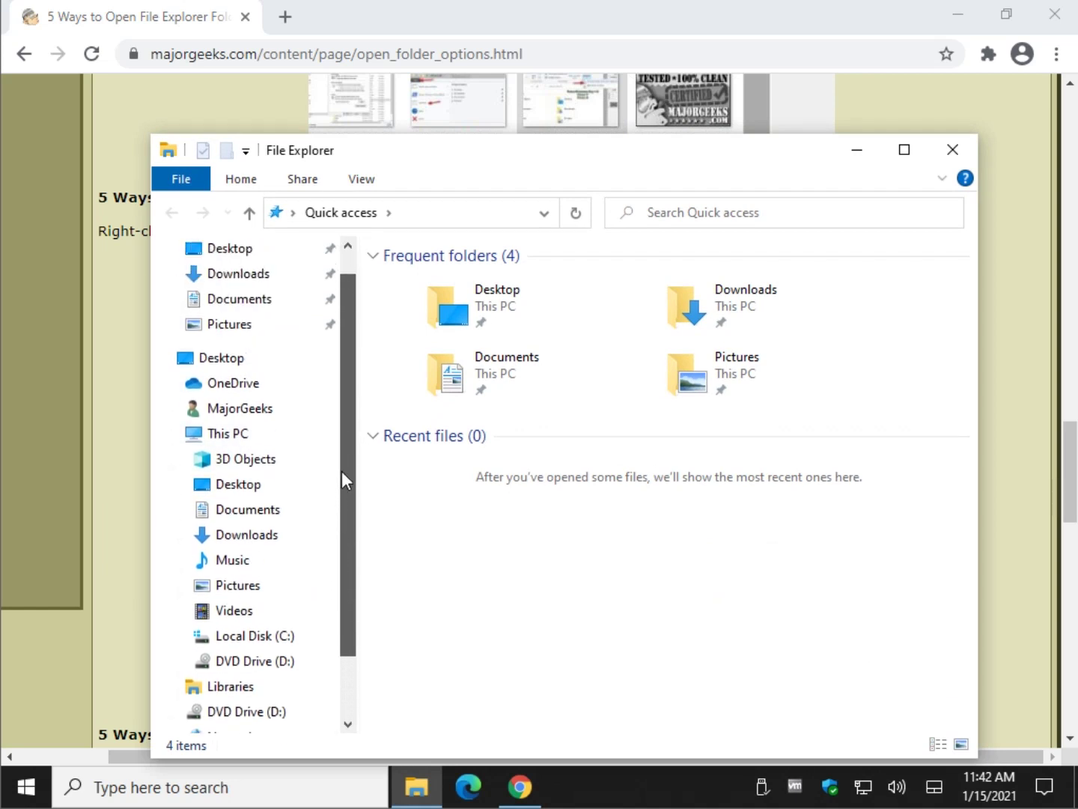
{"action": "scroll", "coordinate": [202, 488], "scroll_direction": "up", "scroll_amount": 1}
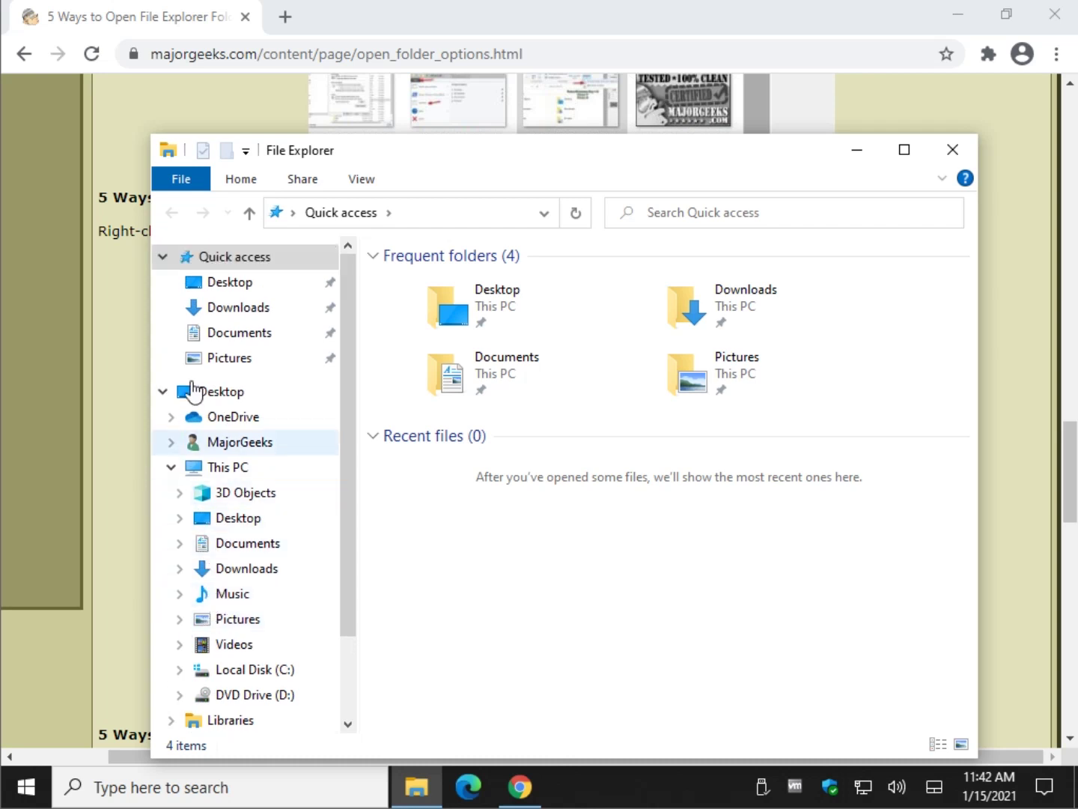
{"action": "left_click", "coordinate": [1047, 413]}
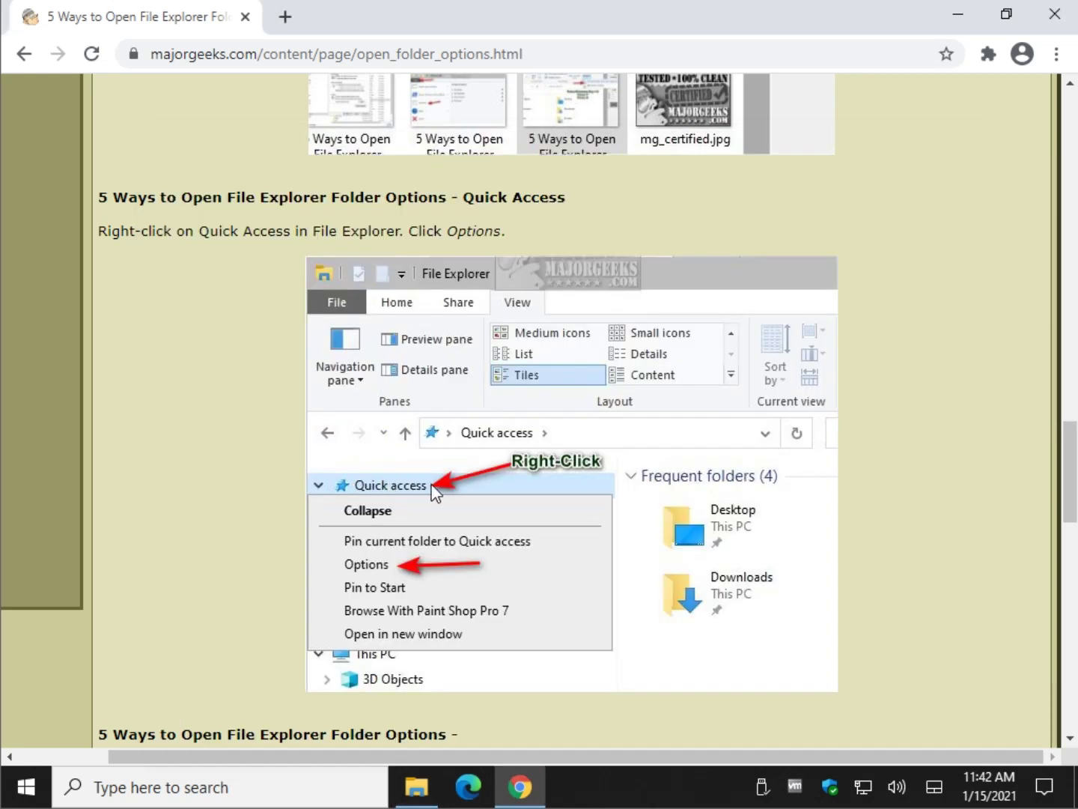
{"action": "left_click", "coordinate": [417, 786]}
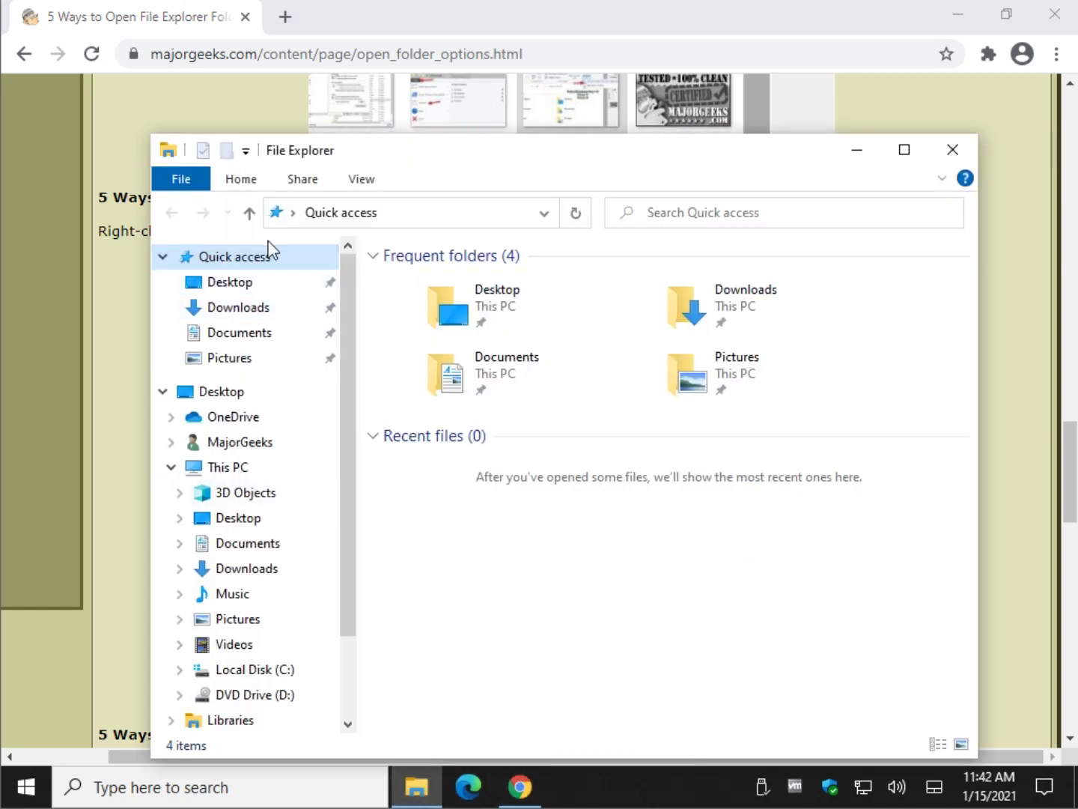
{"action": "right_click", "coordinate": [269, 266]}
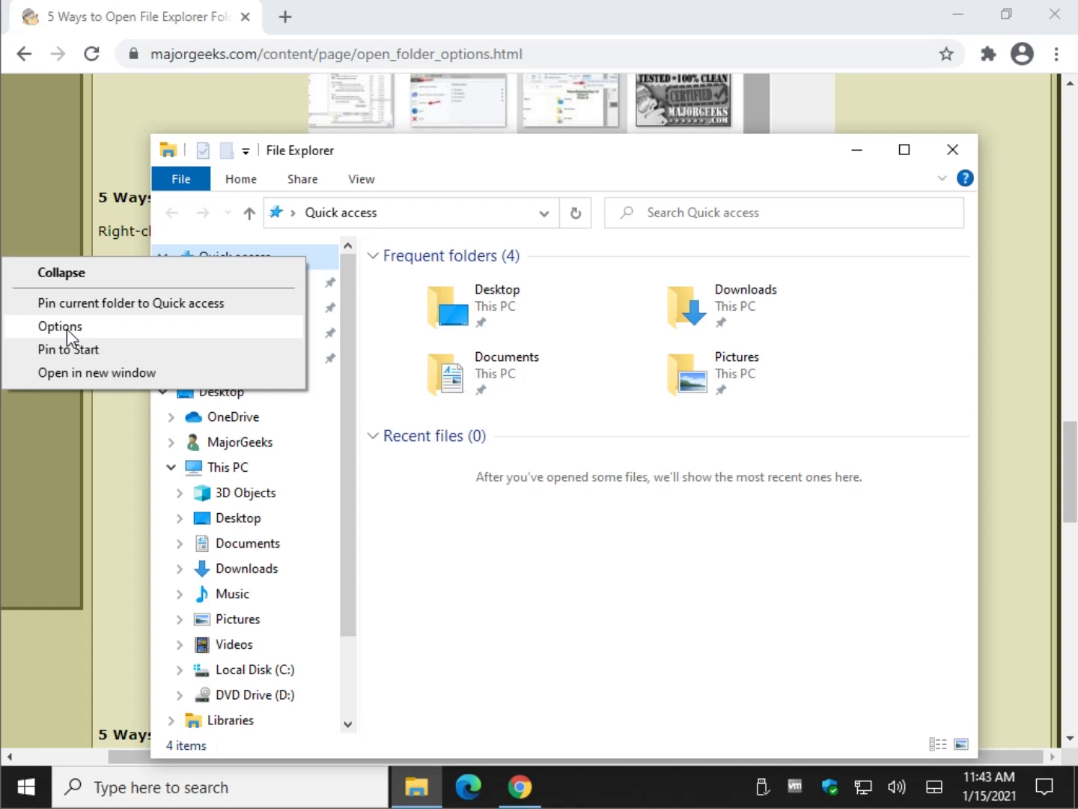
{"action": "left_click", "coordinate": [178, 333]}
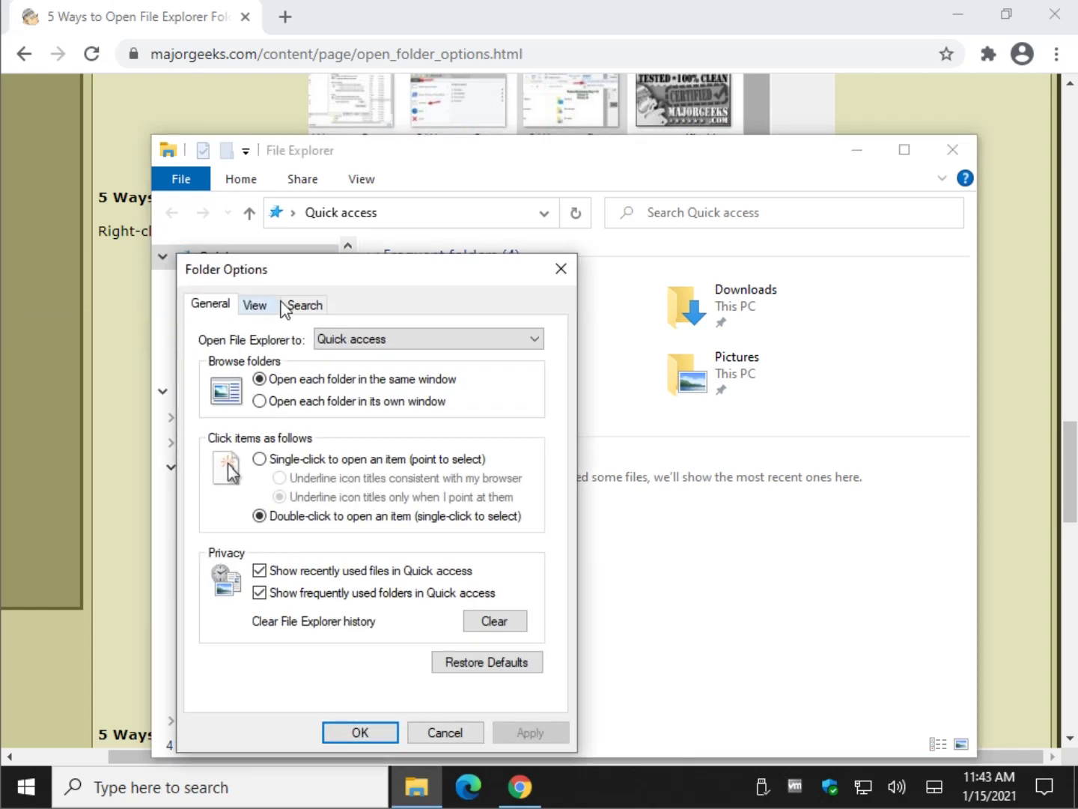
{"action": "left_click", "coordinate": [559, 270]}
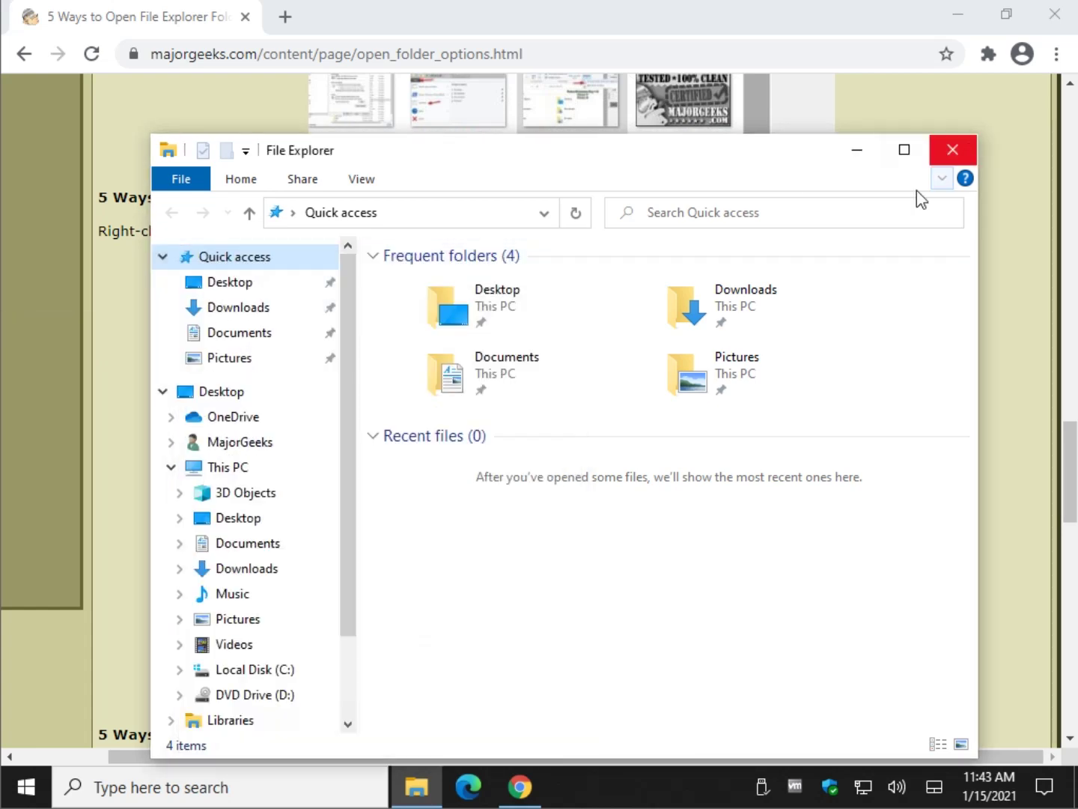
Close the File Explorer window, leaving the article in view.
{"action": "left_click", "coordinate": [953, 151]}
{"action": "scroll", "coordinate": [657, 371], "scroll_direction": "down", "scroll_amount": 1}
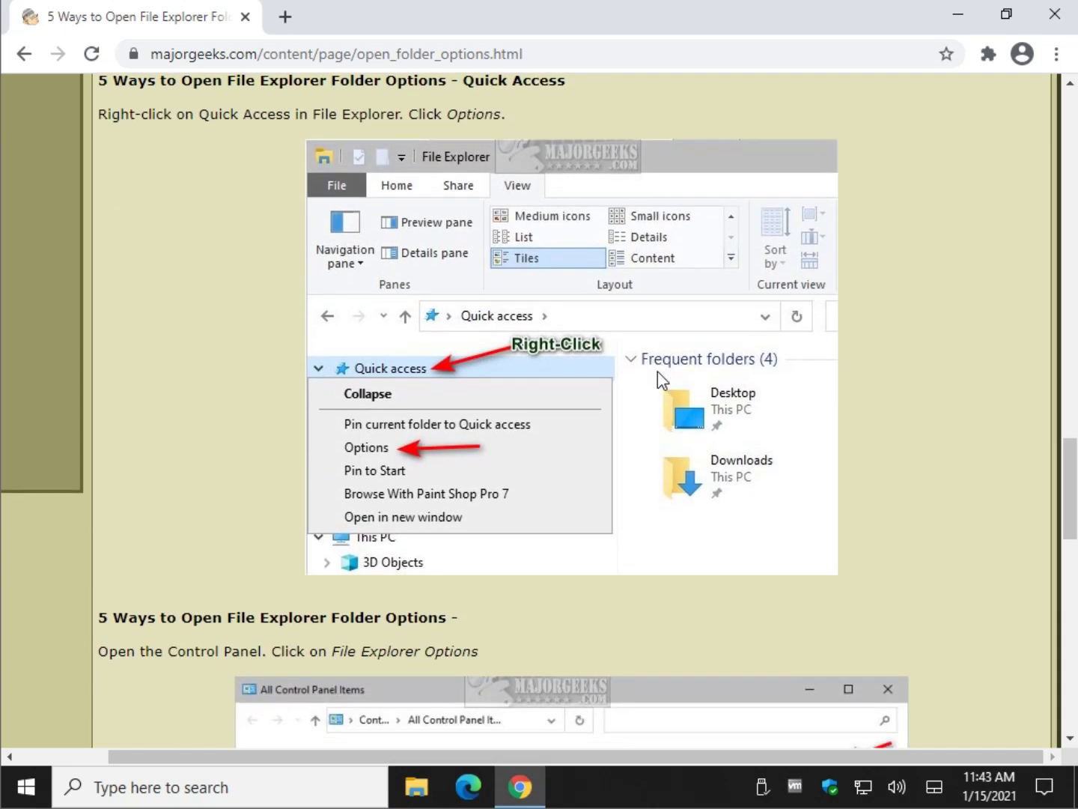
{"action": "scroll", "coordinate": [657, 370], "scroll_direction": "down", "scroll_amount": 1}
{"action": "scroll", "coordinate": [656, 370], "scroll_direction": "down", "scroll_amount": 1}
{"action": "scroll", "coordinate": [657, 370], "scroll_direction": "down", "scroll_amount": 1}
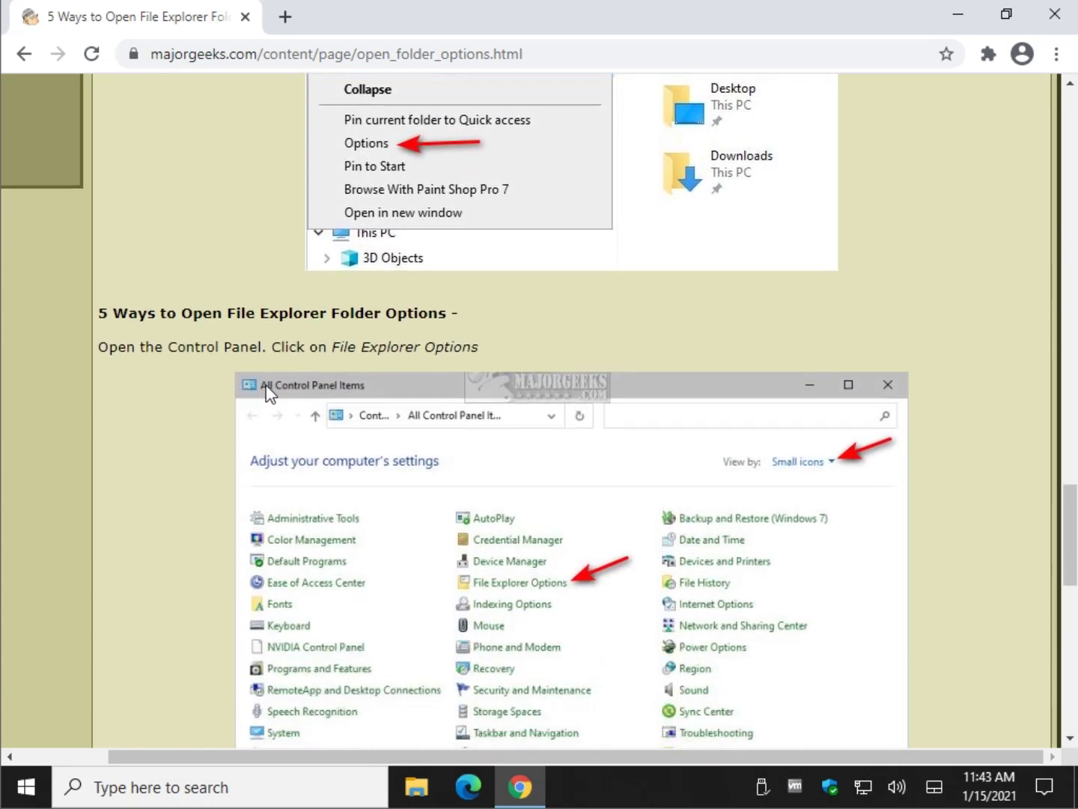
{"action": "scroll", "coordinate": [194, 385], "scroll_direction": "down", "scroll_amount": 2}
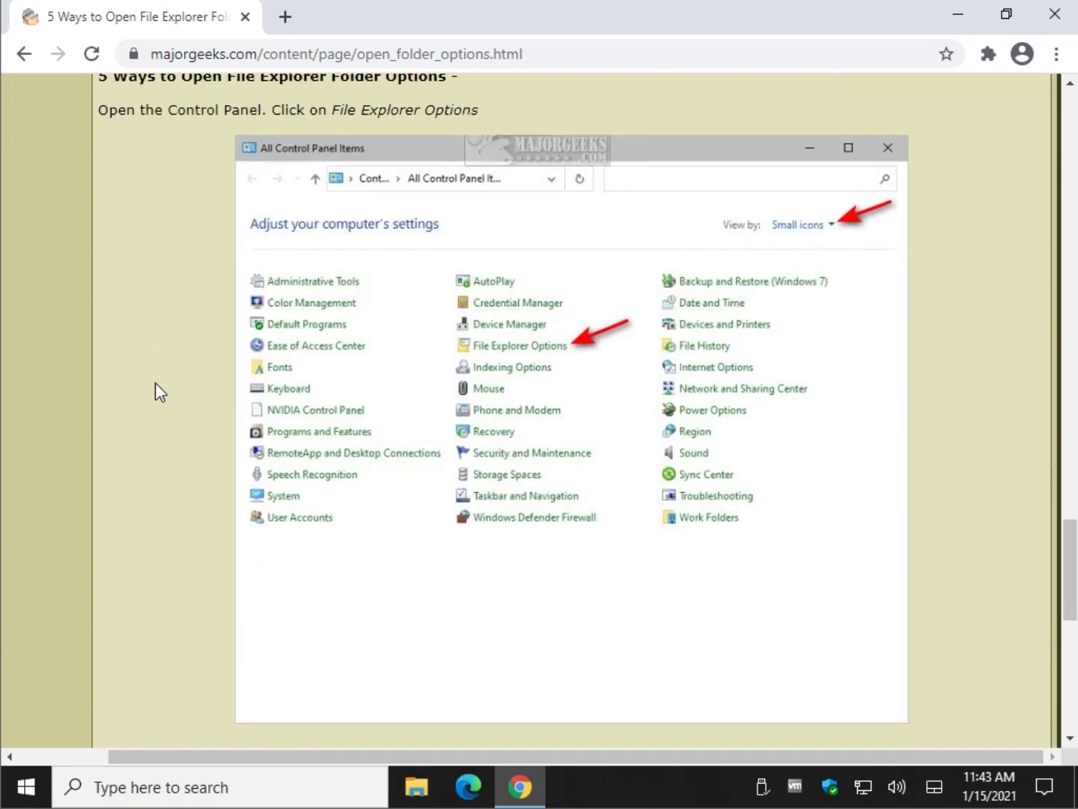
{"action": "scroll", "coordinate": [159, 389], "scroll_direction": "down", "scroll_amount": 1}
{"action": "scroll", "coordinate": [168, 381], "scroll_direction": "up", "scroll_amount": 2}
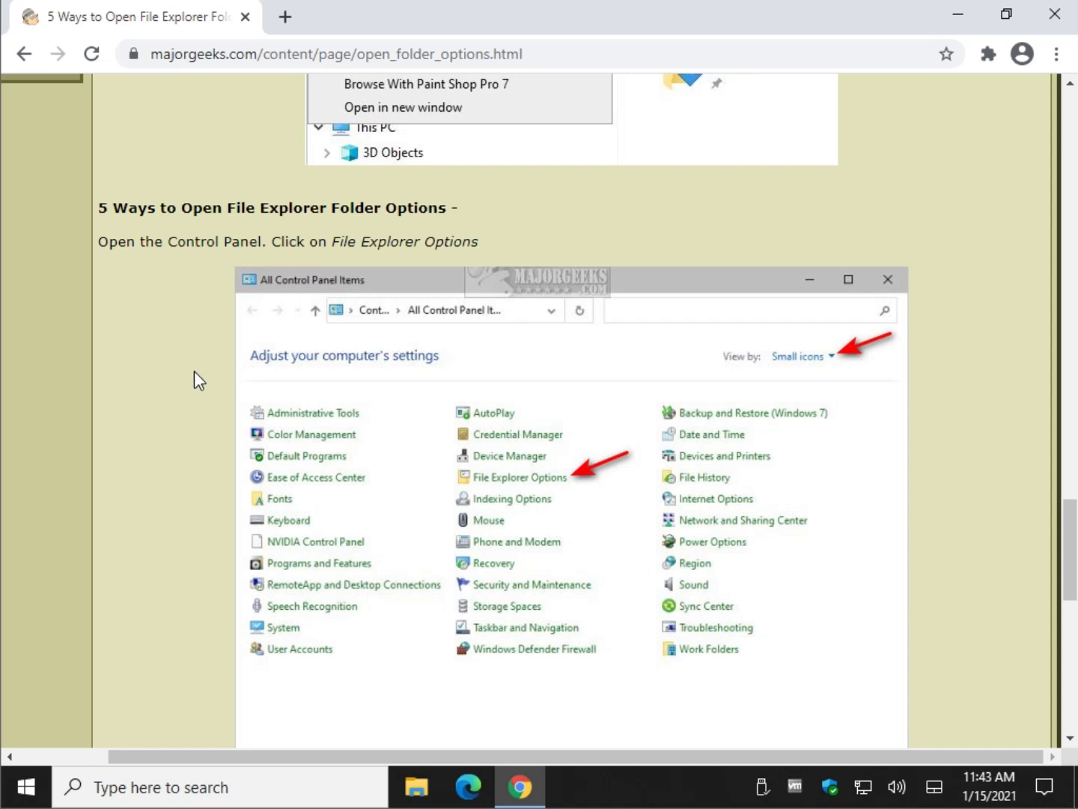
Search Windows for 'control panel' and open the Control Panel result.
{"action": "left_click", "coordinate": [190, 789]}
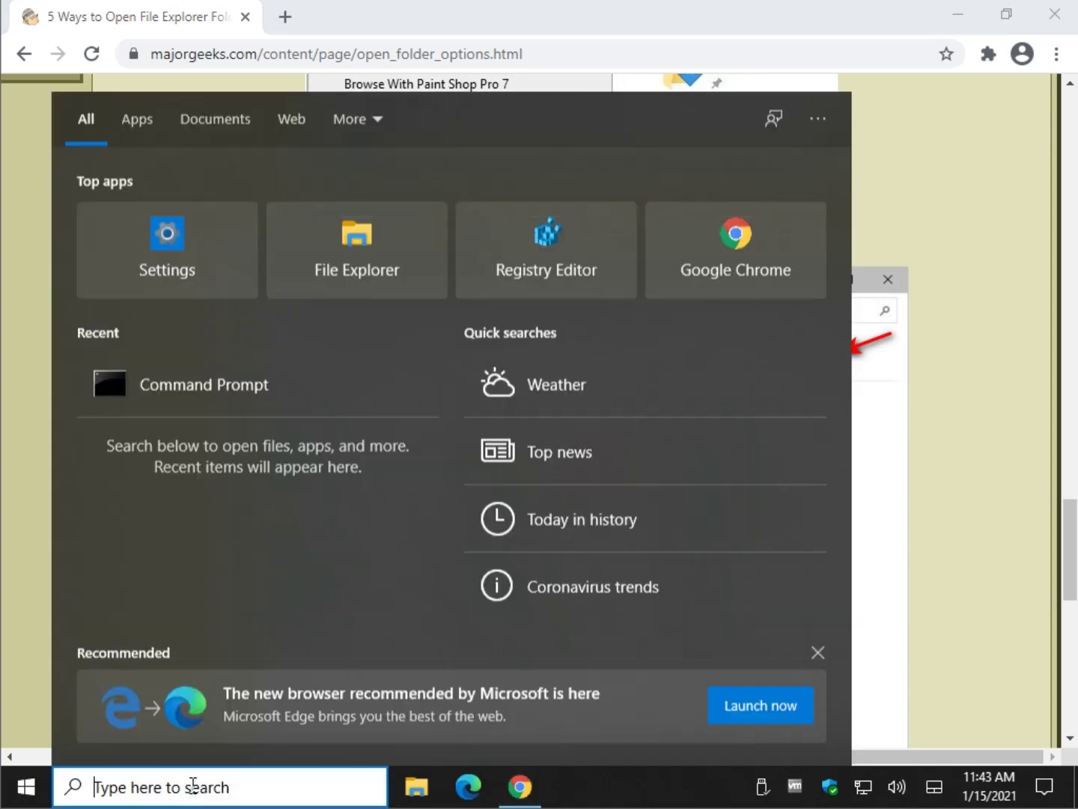
{"action": "type", "text": "contr"}
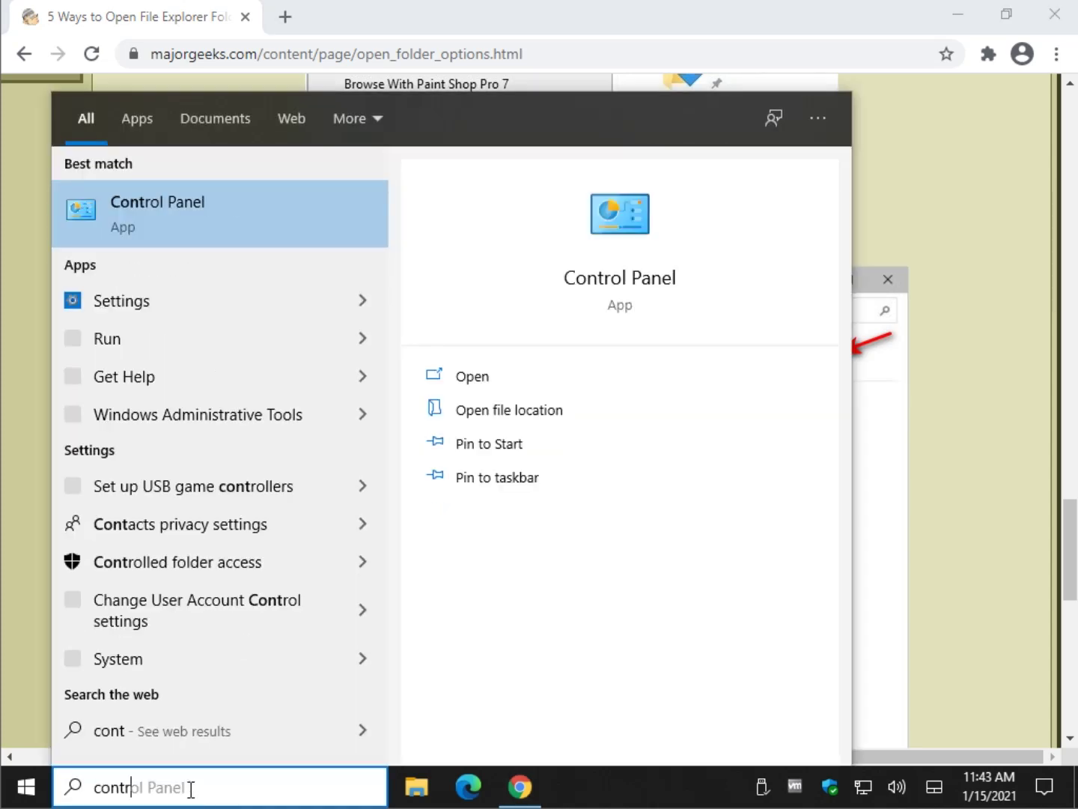
{"action": "type", "text": "ol pa"}
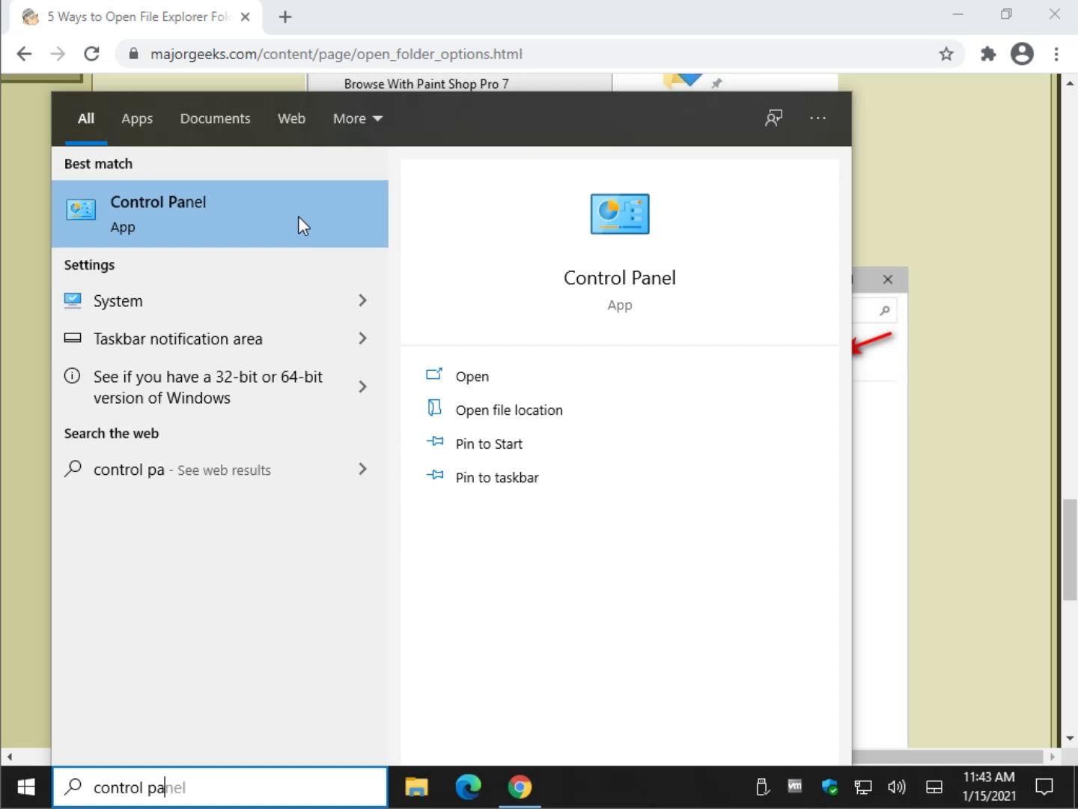
{"action": "left_click", "coordinate": [297, 216]}
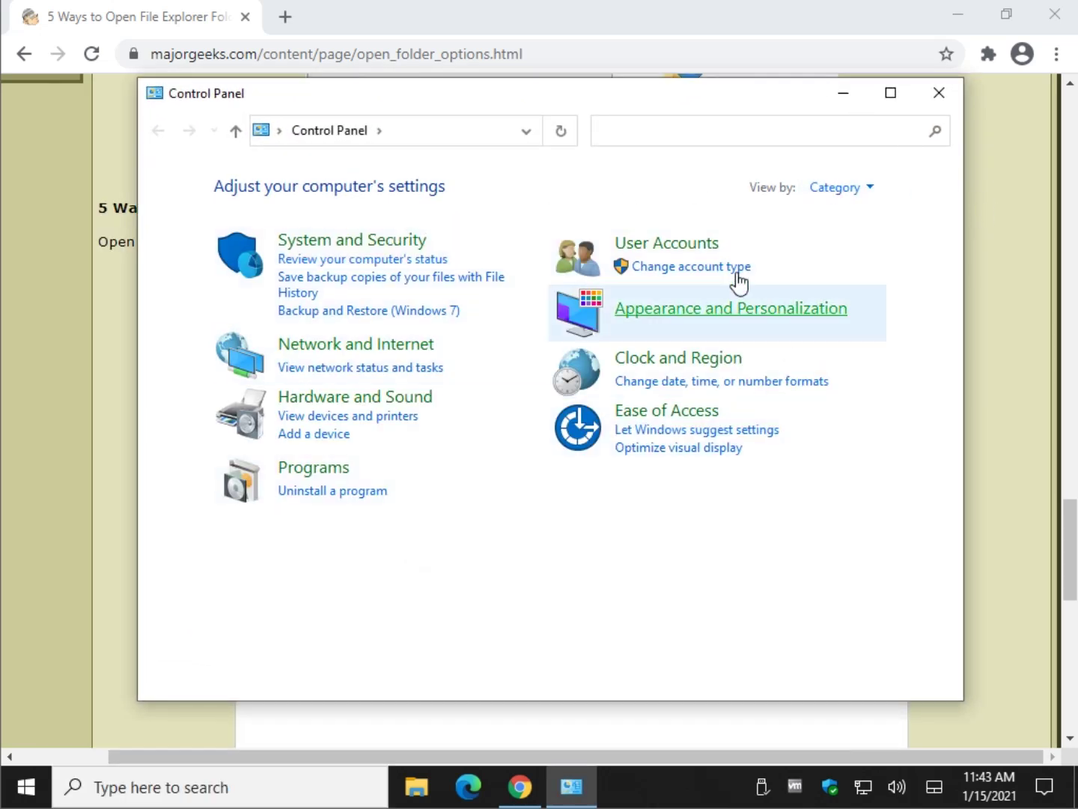
Switch Control Panel's View by setting between Large icons and Small icons.
{"action": "left_click", "coordinate": [1020, 379]}
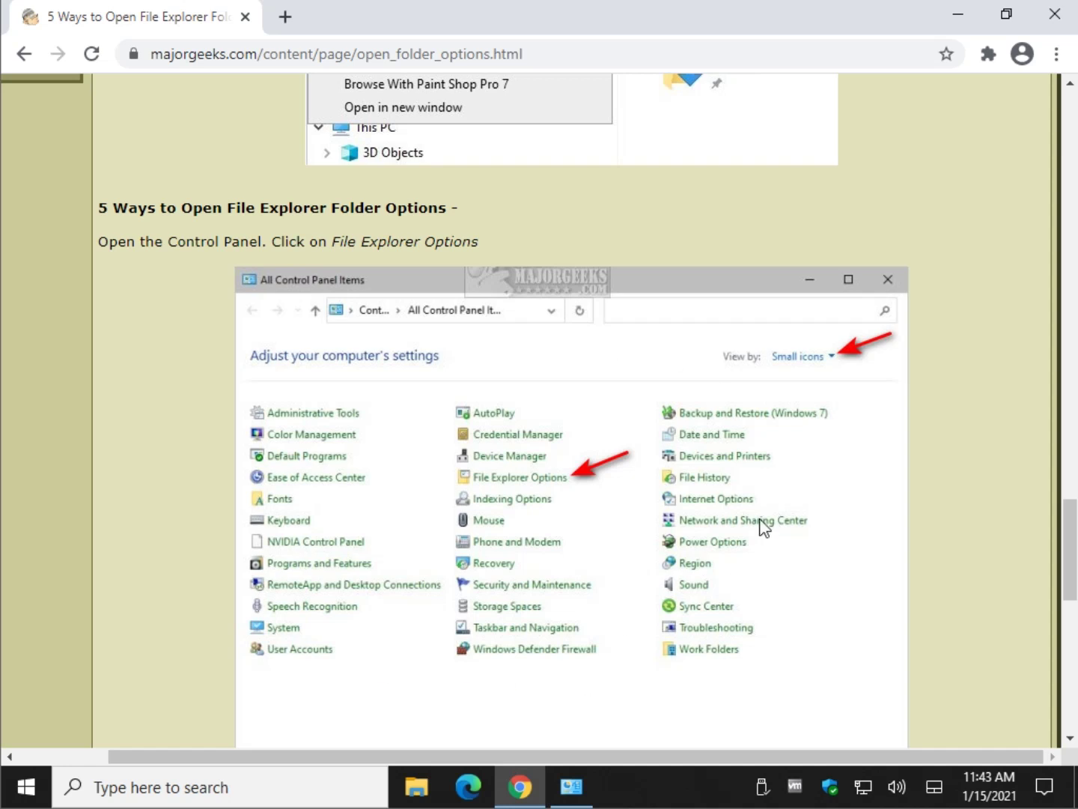
{"action": "mouse_move", "coordinate": [570, 787]}
{"action": "left_click", "coordinate": [504, 609]}
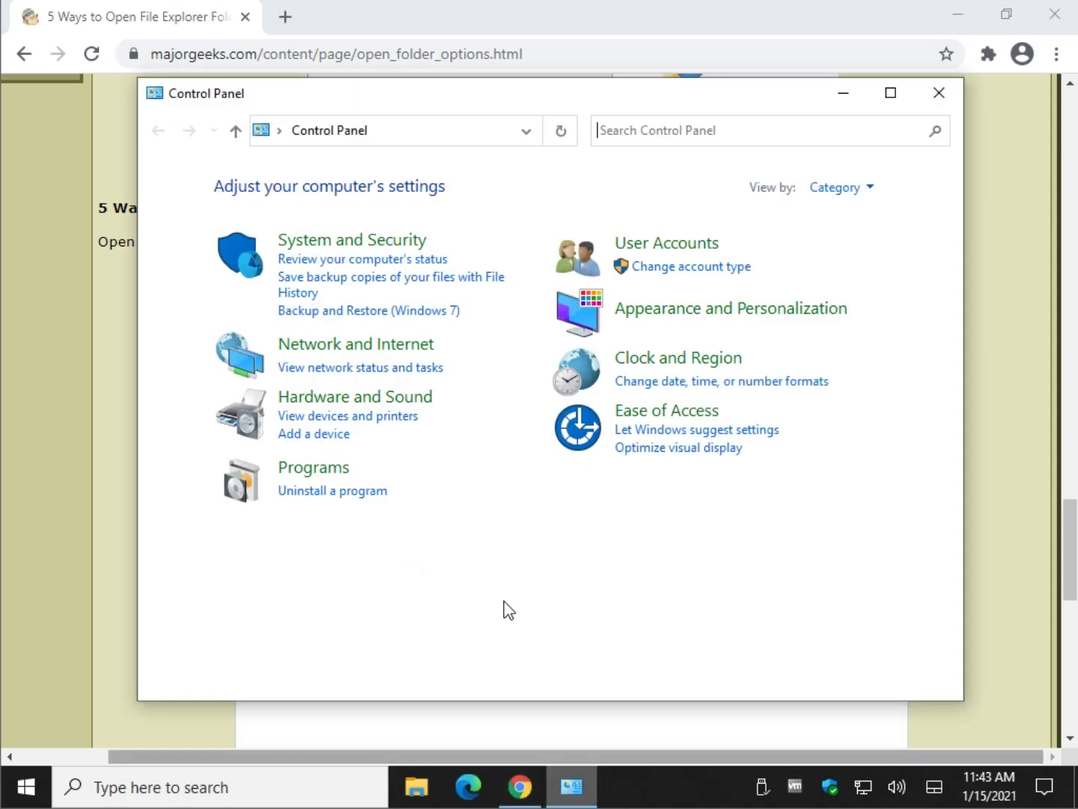
{"action": "left_click", "coordinate": [870, 193]}
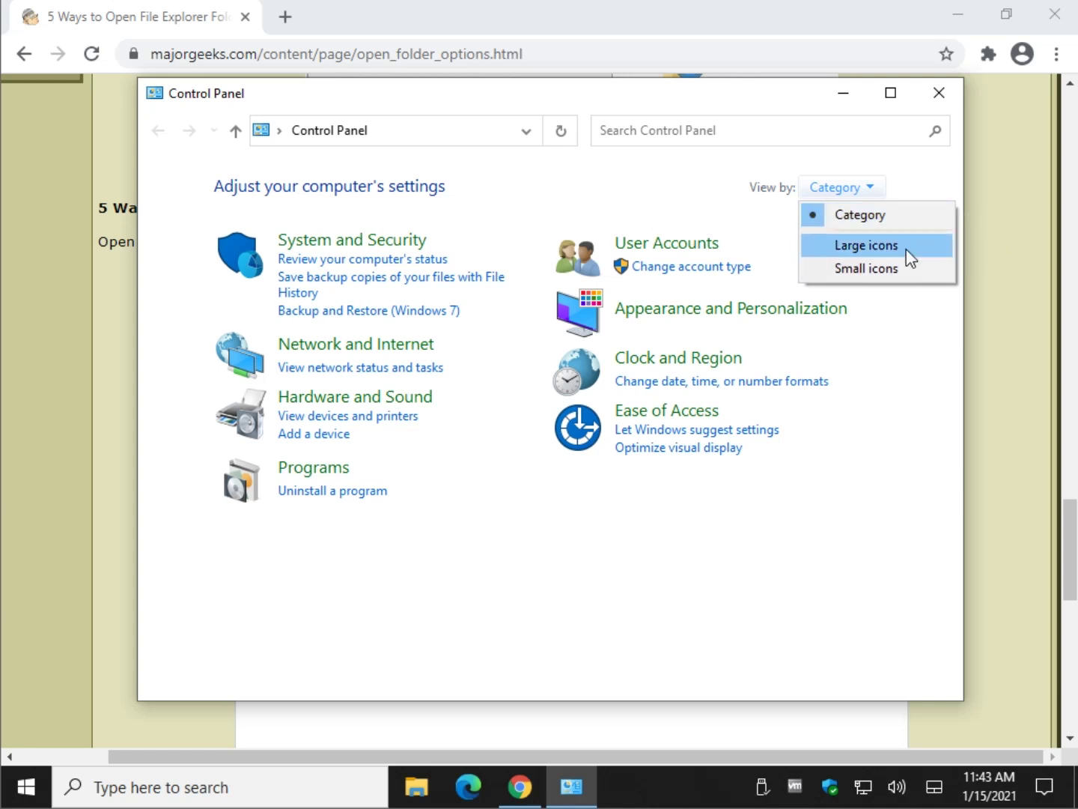
{"action": "left_click", "coordinate": [905, 248]}
{"action": "left_click", "coordinate": [873, 188]}
{"action": "left_click", "coordinate": [854, 266]}
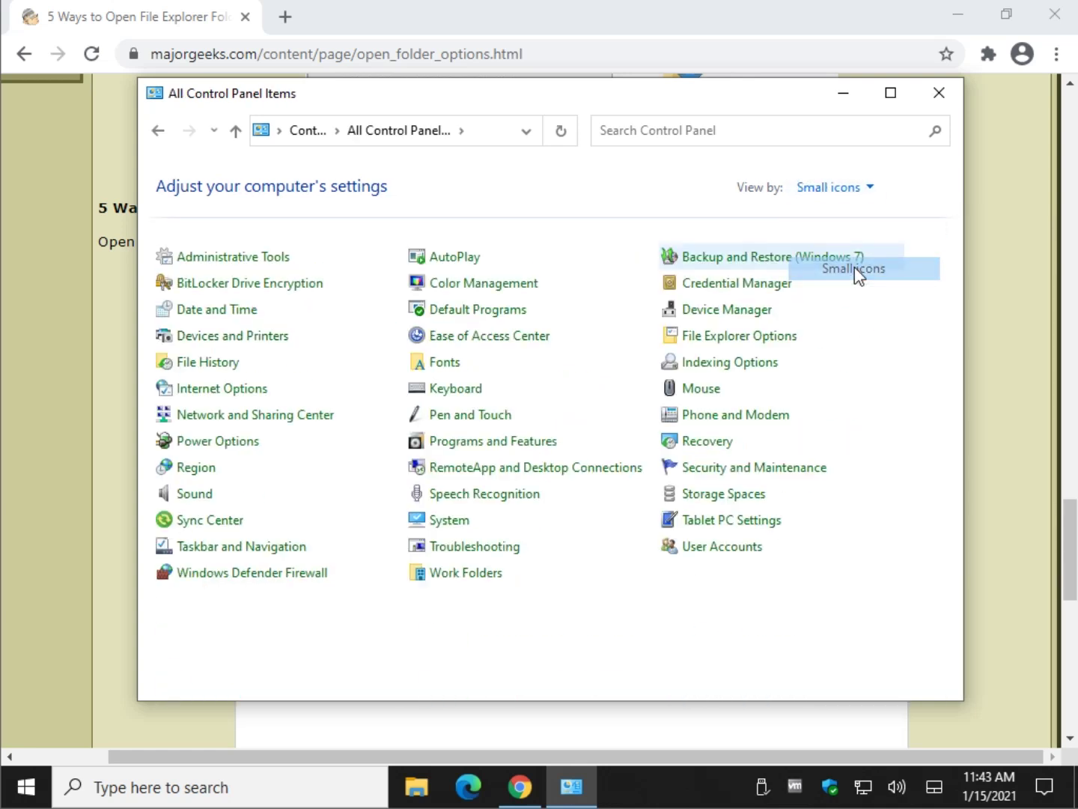
{"action": "left_click", "coordinate": [863, 188]}
Open File Explorer Options from the all-items list, then close Control Panel.
{"action": "left_click", "coordinate": [982, 303]}
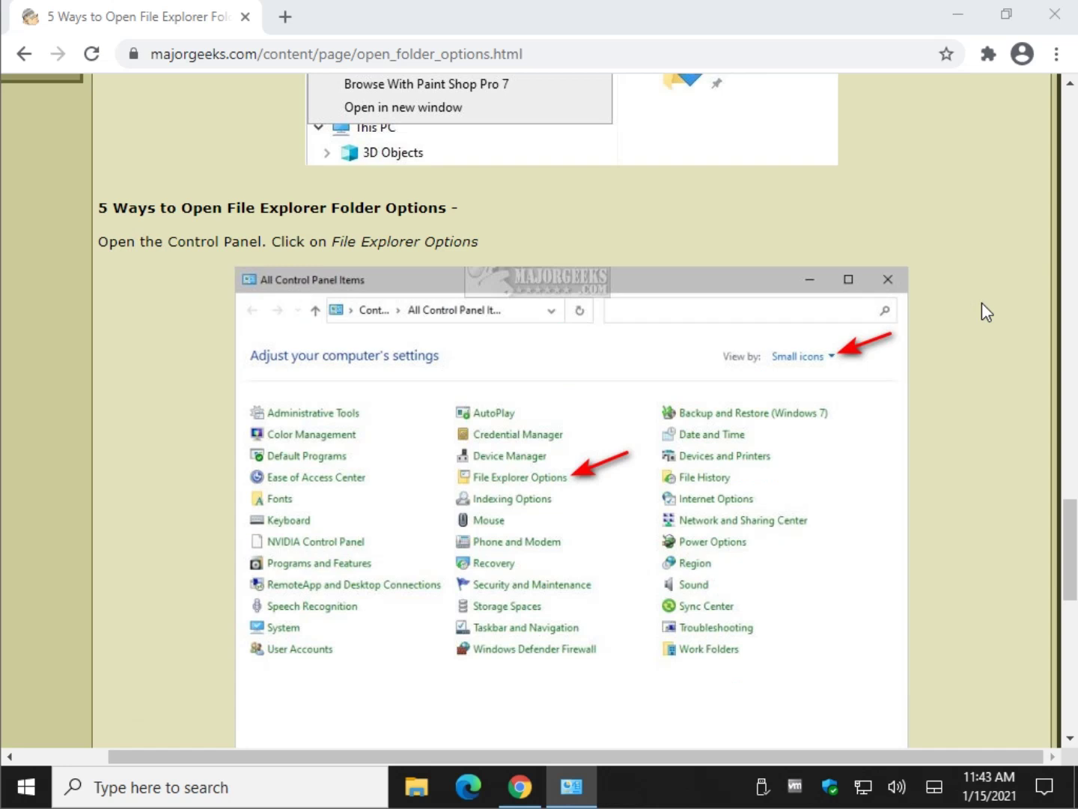
{"action": "left_click", "coordinate": [570, 787]}
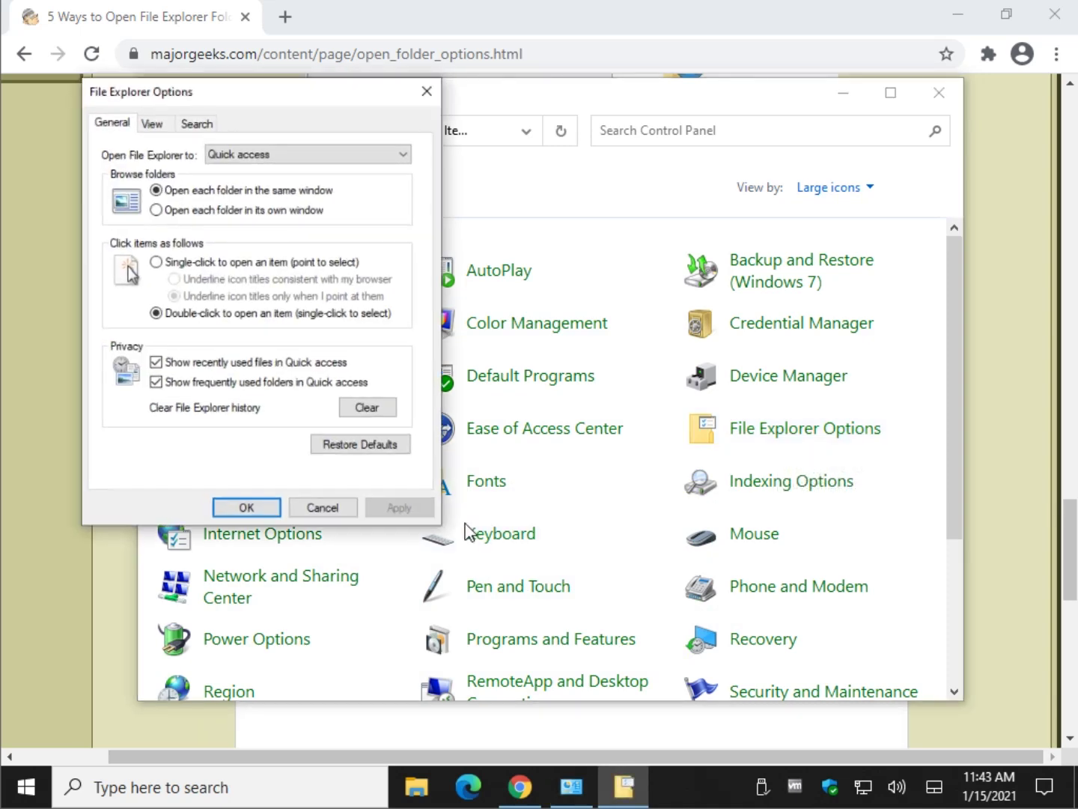
{"action": "left_click", "coordinate": [447, 69]}
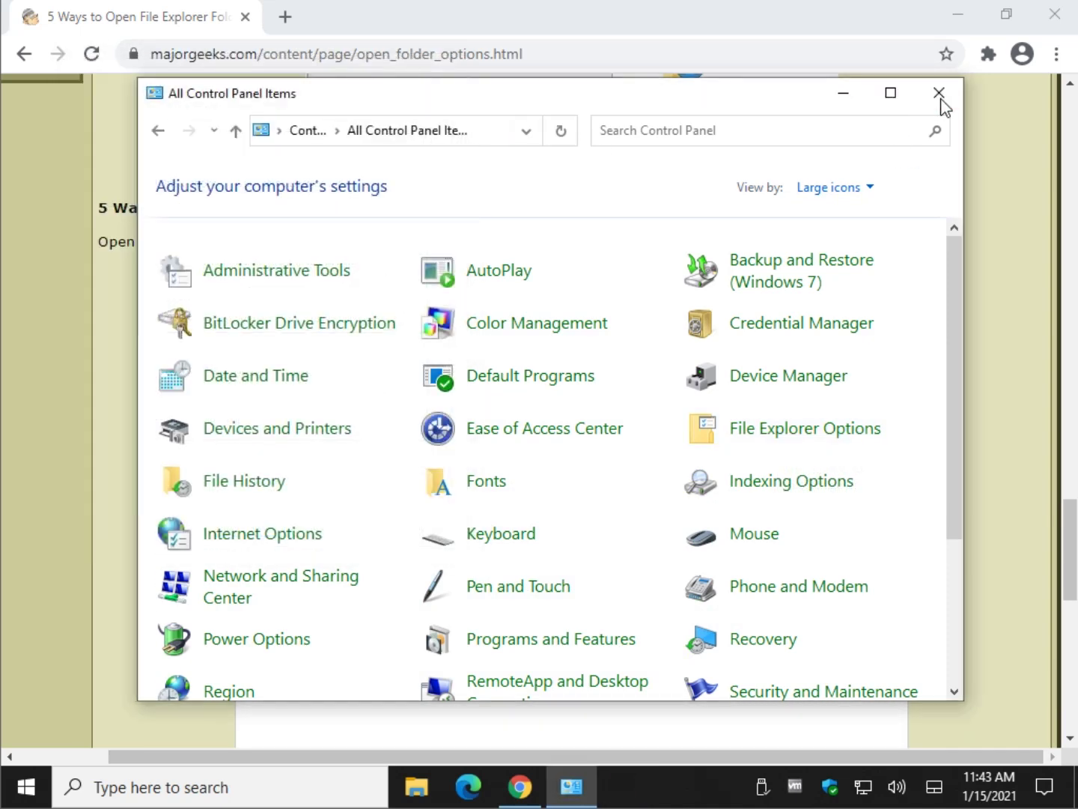
{"action": "left_click", "coordinate": [941, 99]}
{"action": "scroll", "coordinate": [257, 340], "scroll_direction": "up", "scroll_amount": 5}
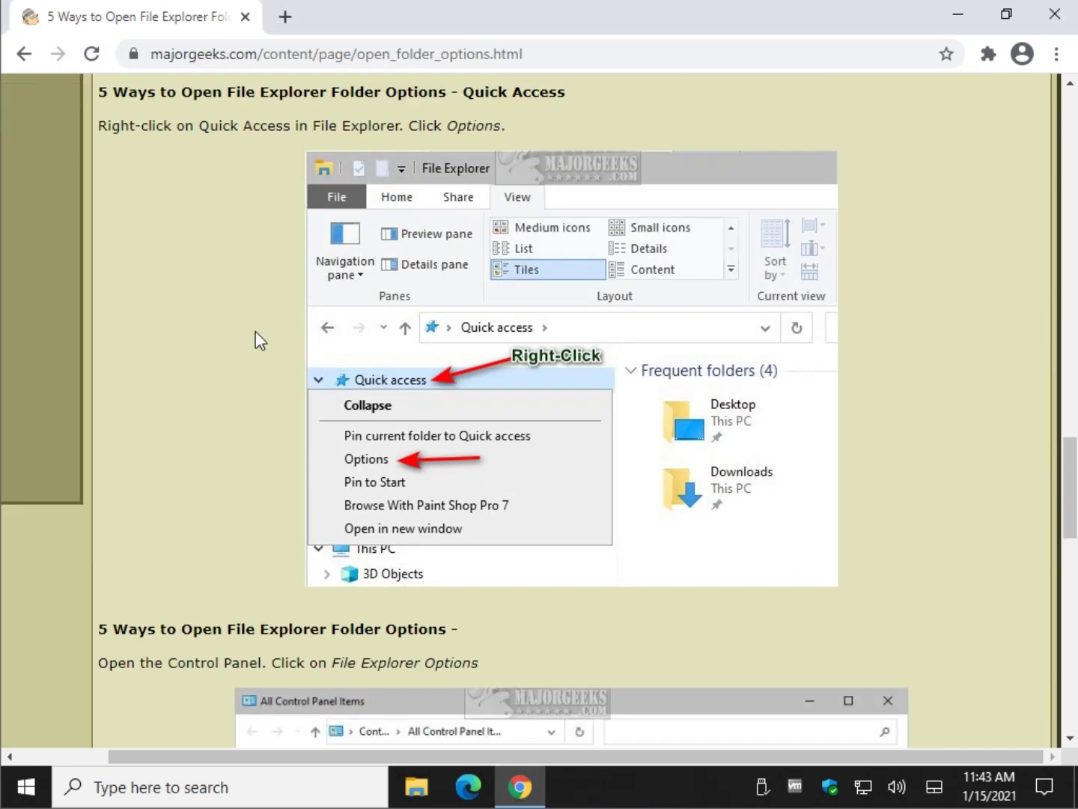
{"action": "scroll", "coordinate": [257, 340], "scroll_direction": "up", "scroll_amount": 5}
{"action": "scroll", "coordinate": [232, 344], "scroll_direction": "up", "scroll_amount": 5}
{"action": "scroll", "coordinate": [233, 344], "scroll_direction": "up", "scroll_amount": 5}
{"action": "scroll", "coordinate": [229, 332], "scroll_direction": "up", "scroll_amount": 5}
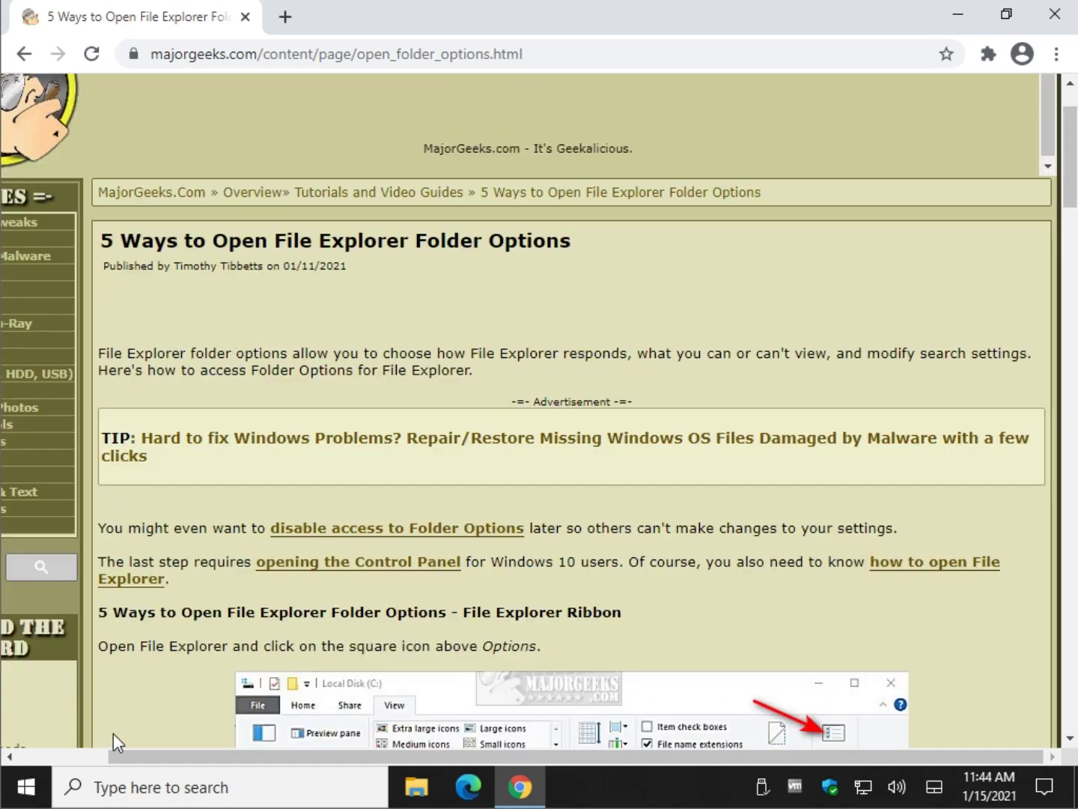
{"action": "left_click_drag", "start_coordinate": [149, 763], "coordinate": [73, 749]}
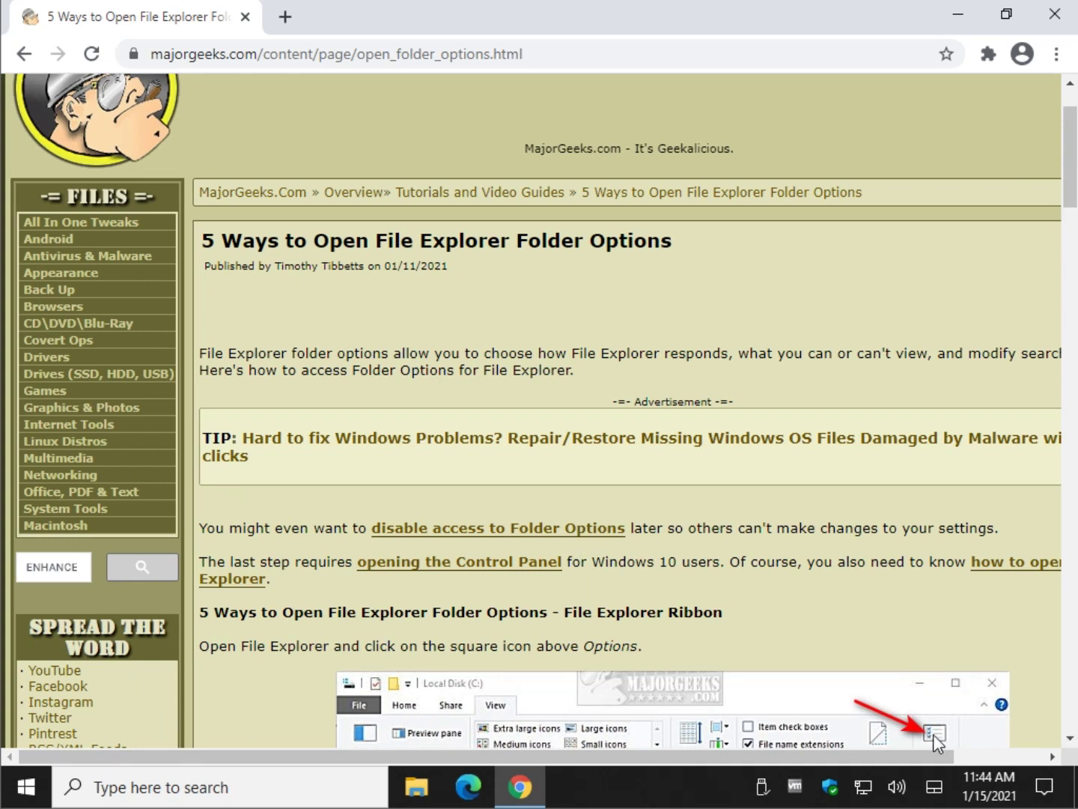